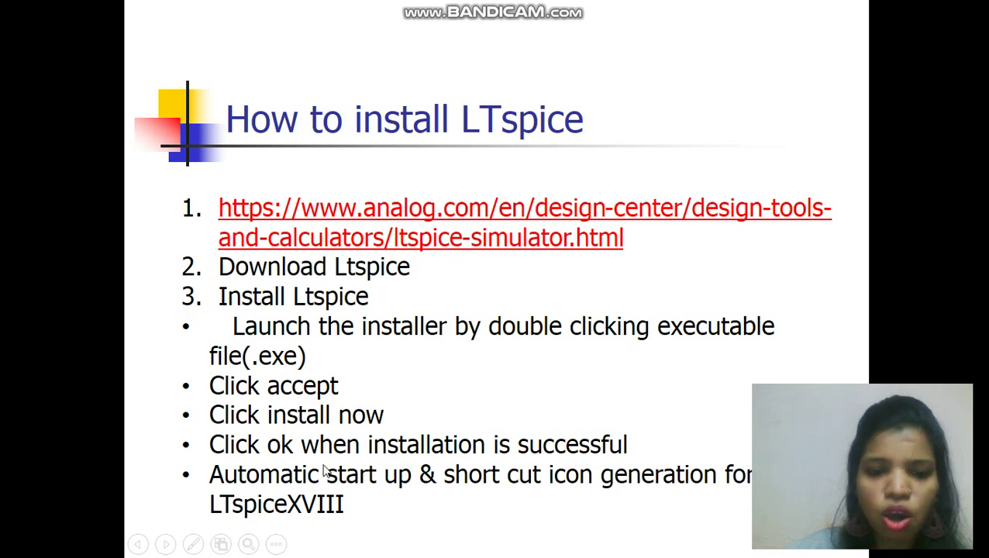
Step: Advance the slideshow from the installation slide to the inverting op-amp example slide
left_click(475, 501)
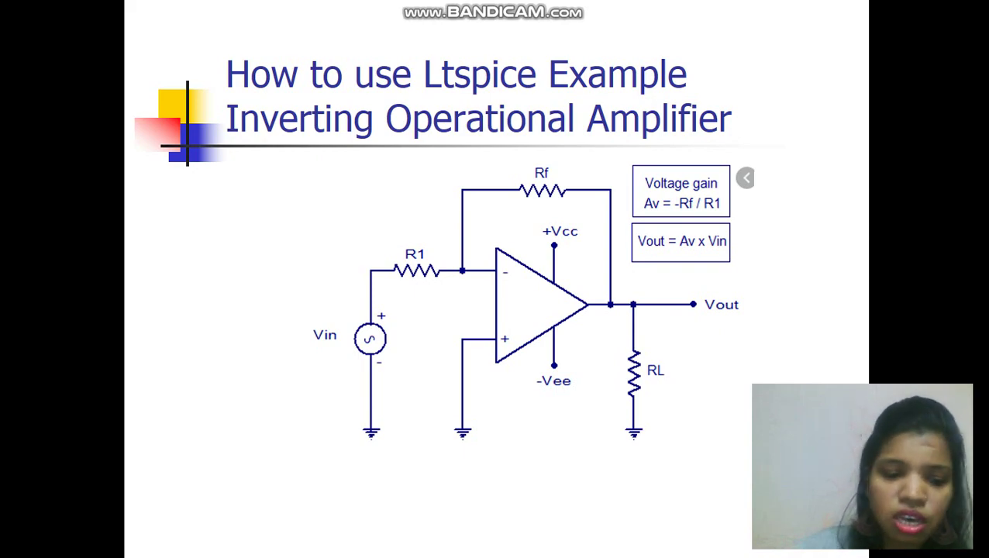
Step: End the slideshow and return to Normal view on slide 5
key("Escape")
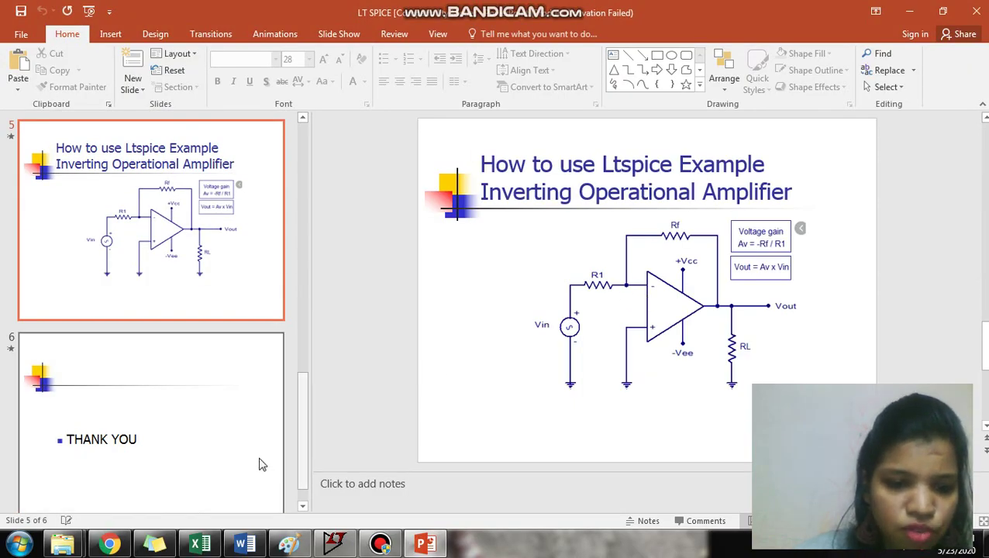
Step: Bring the LTspice inverting op-amp schematic forward and browse the File, Simulate, Tools, Window and Help menus
left_click(334, 543)
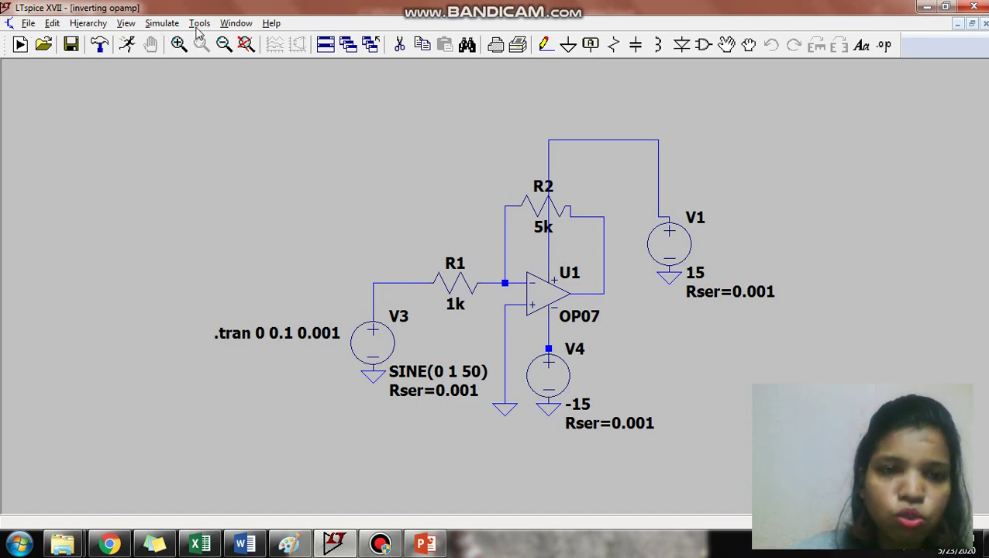
left_click(29, 27)
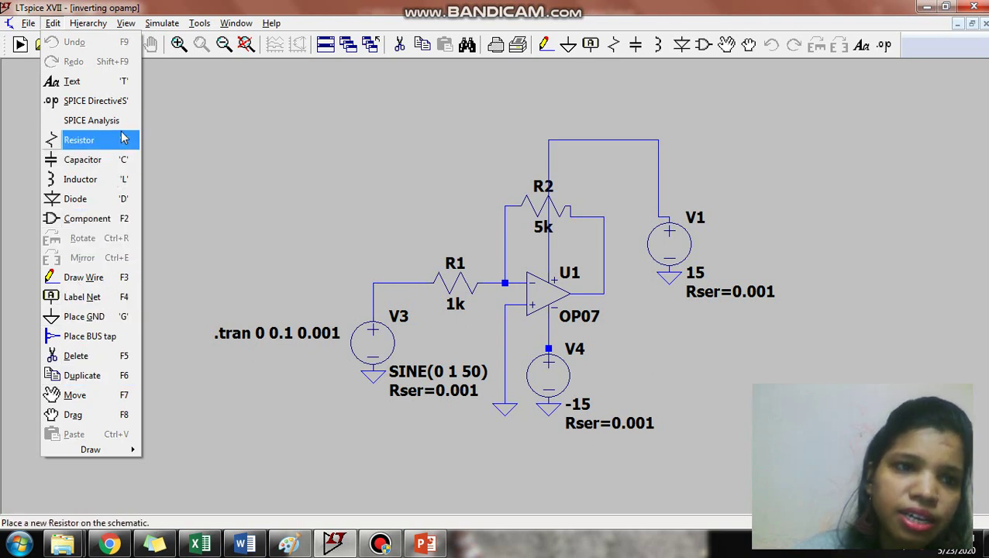
mouse_move(162, 23)
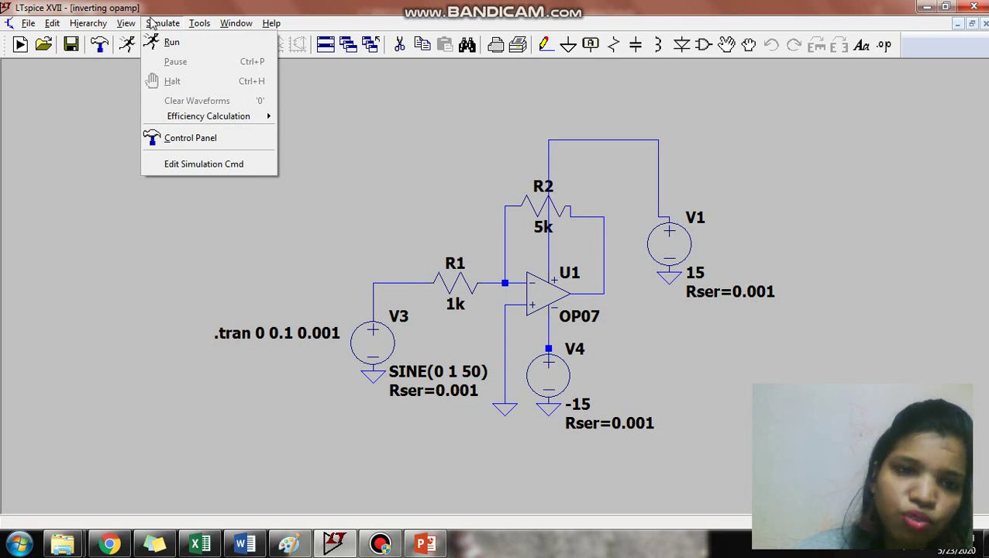
left_click(194, 16)
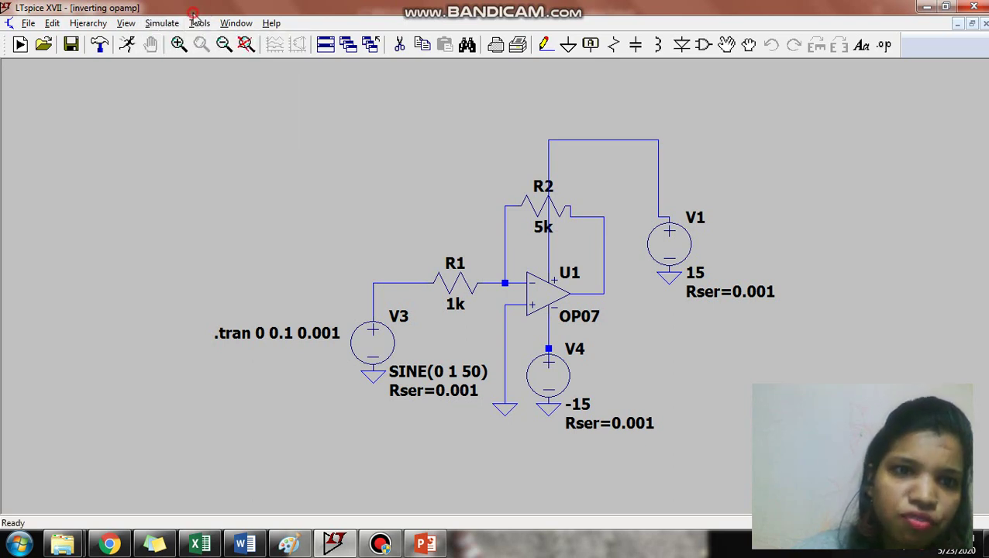
left_click(194, 22)
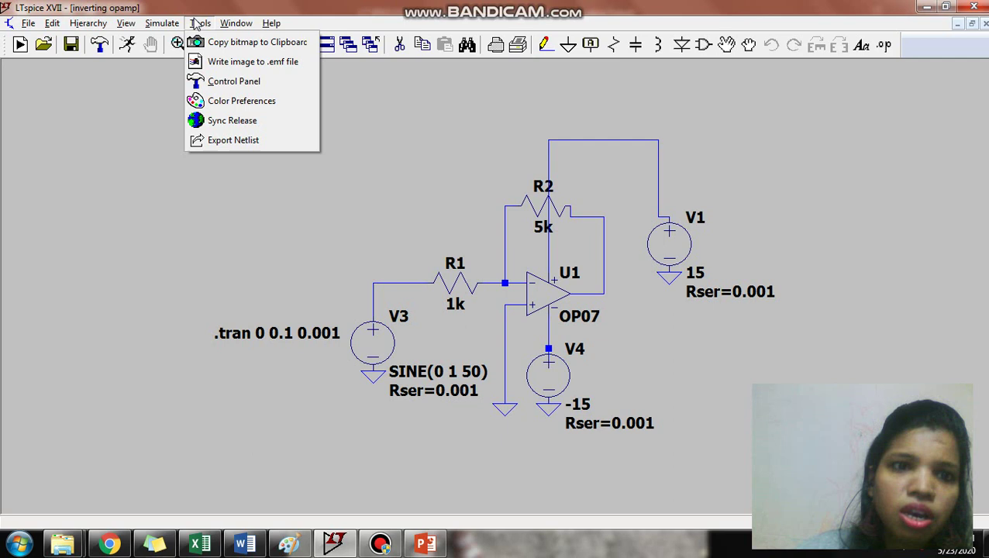
left_click(272, 23)
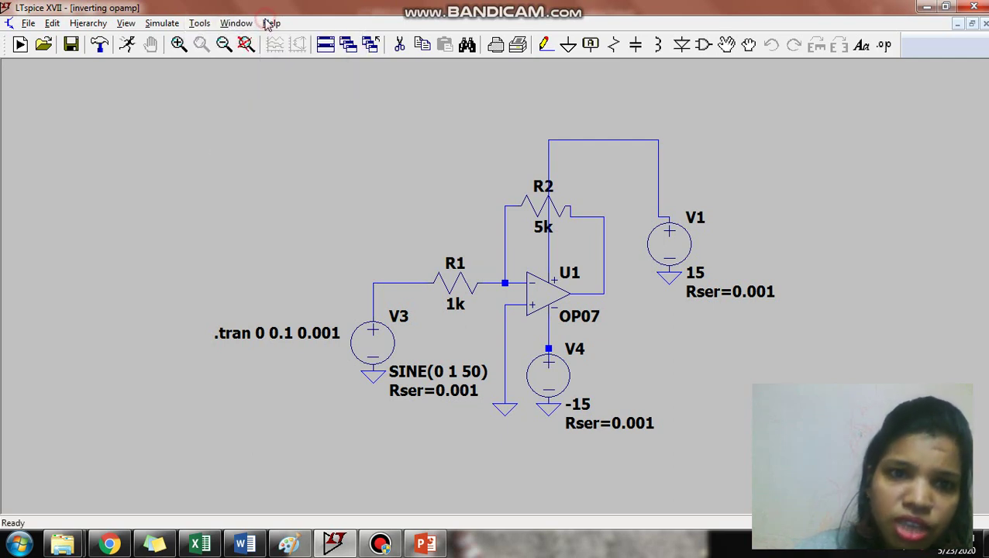
left_click(271, 23)
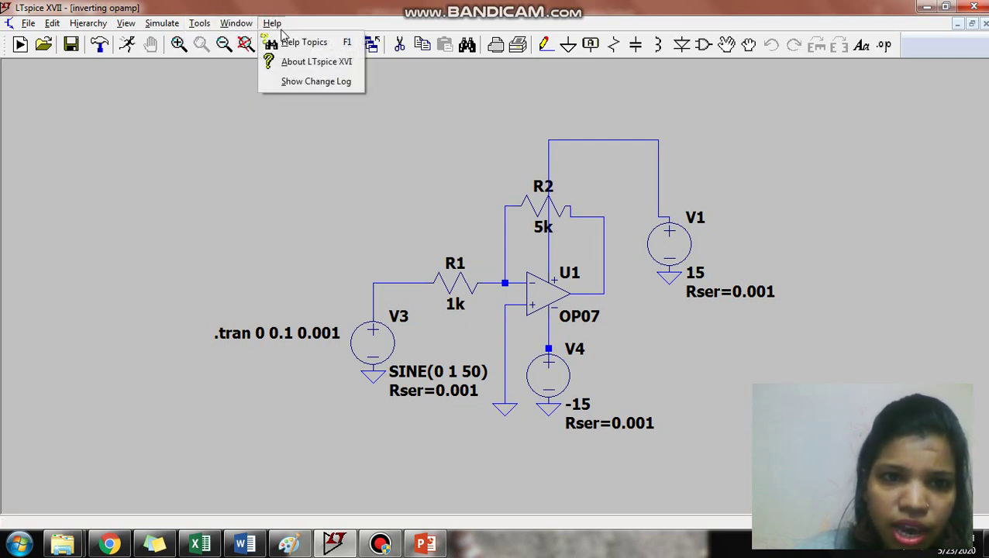
left_click(289, 45)
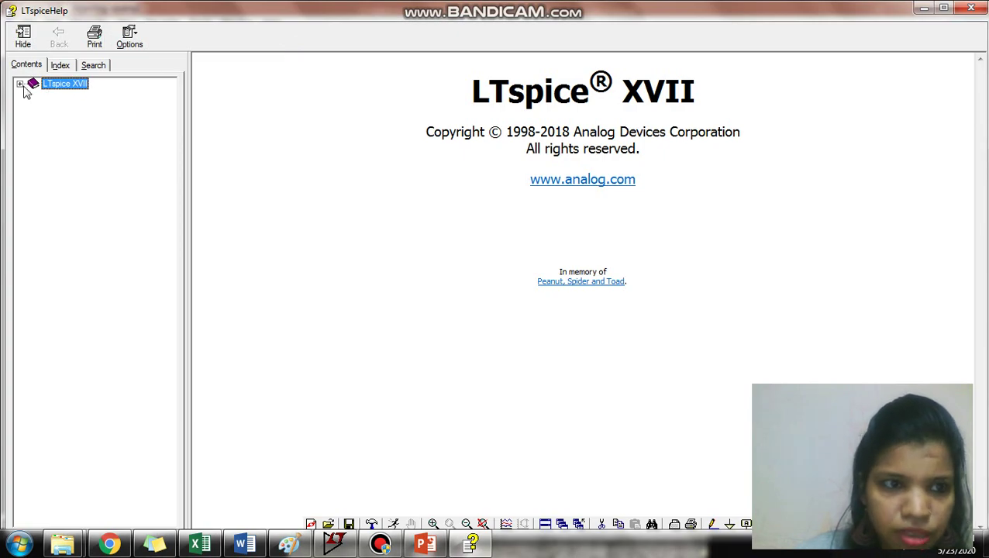
left_click(19, 84)
left_click(33, 95)
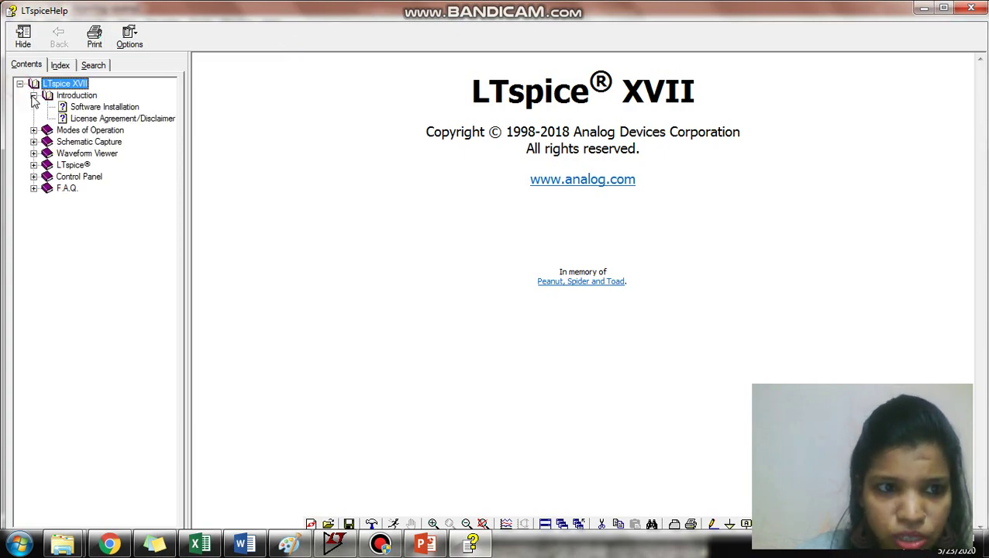
left_click(87, 107)
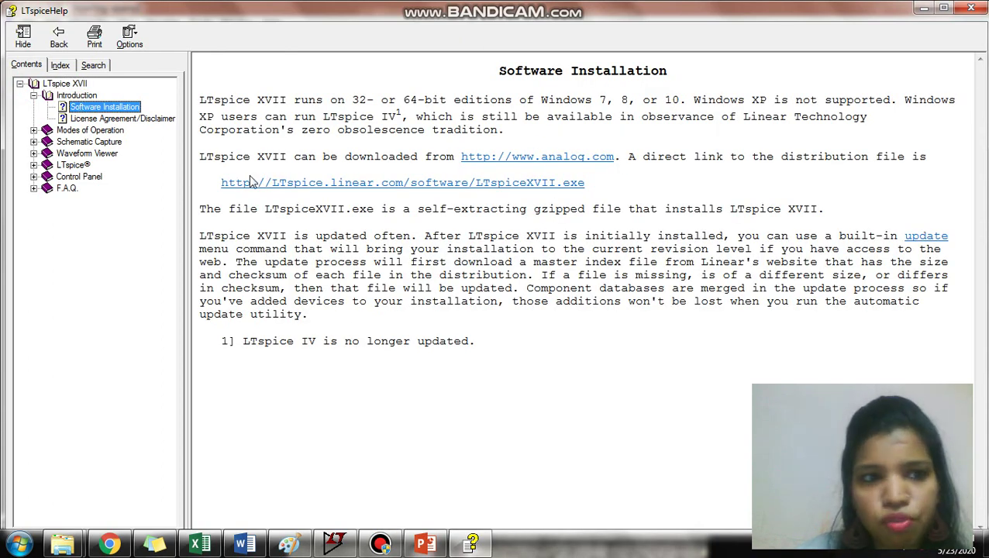
left_click(122, 118)
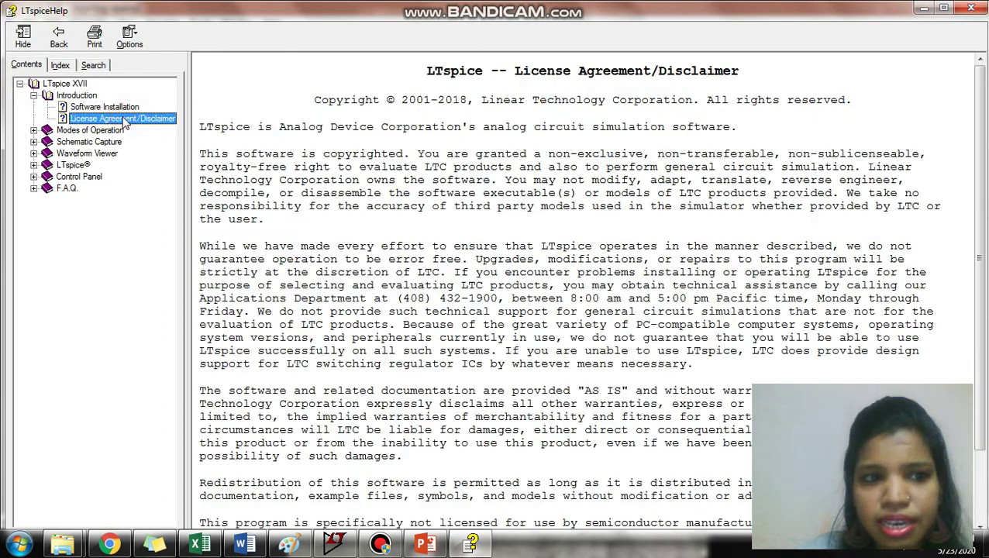
left_click(34, 130)
left_click(90, 142)
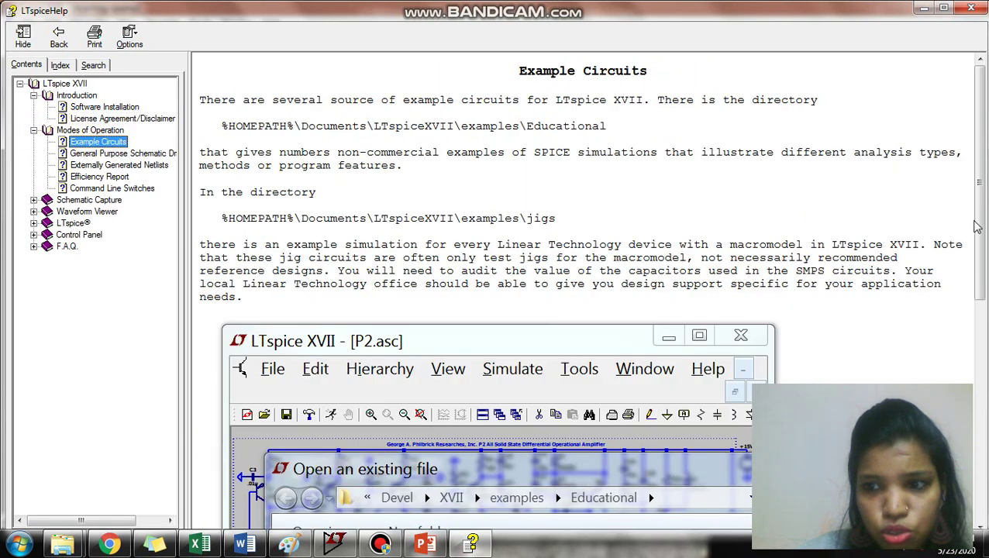
left_click_drag(979, 225, 975, 448)
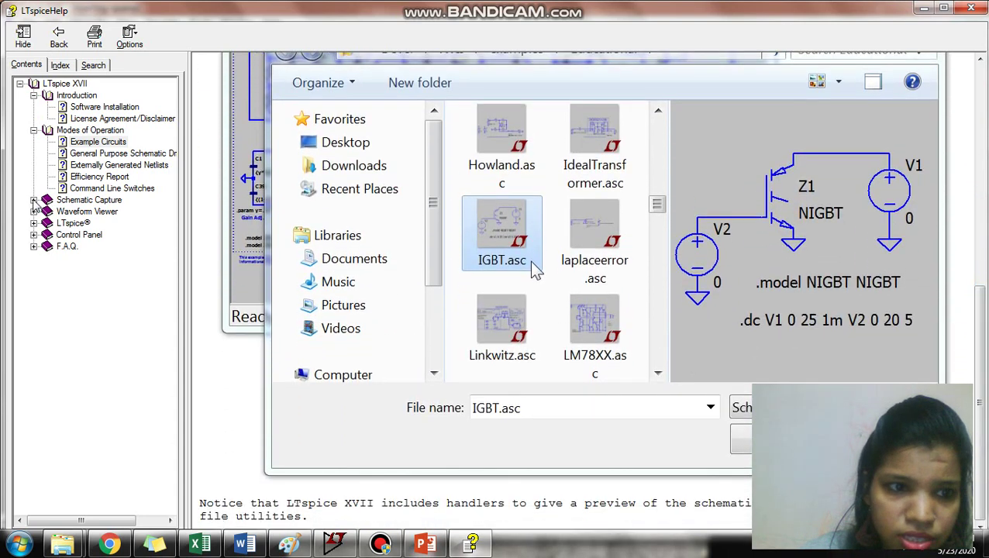
left_click(33, 200)
left_click(93, 212)
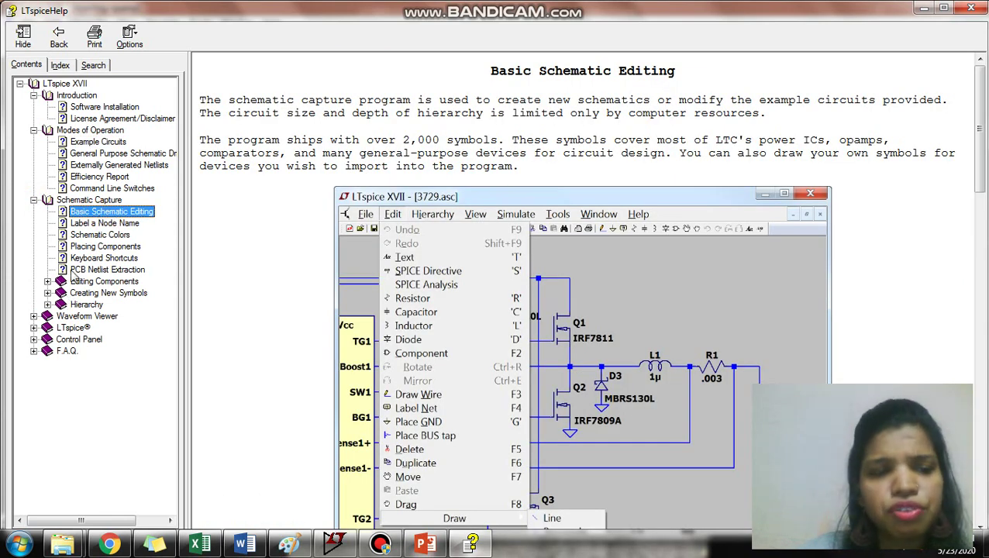
left_click(33, 316)
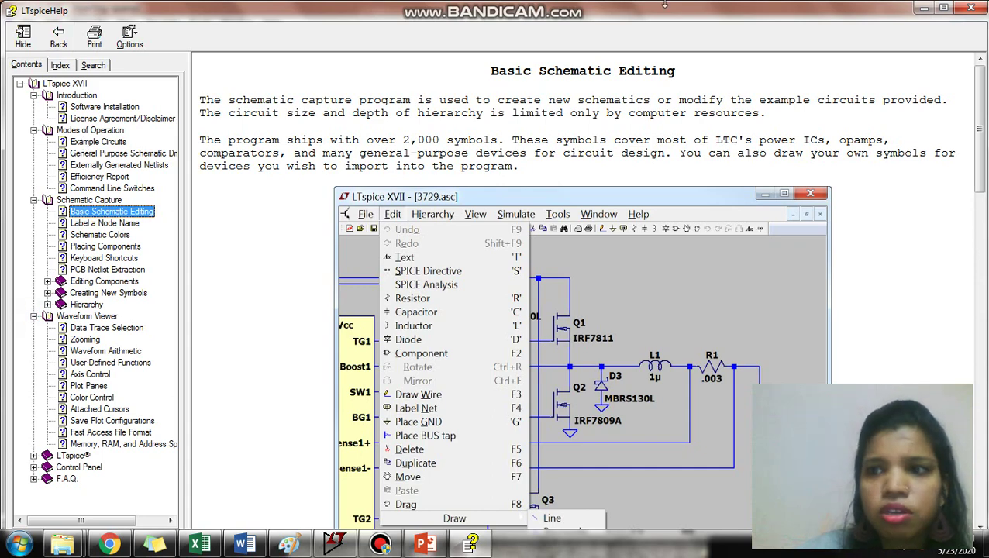
left_click(971, 8)
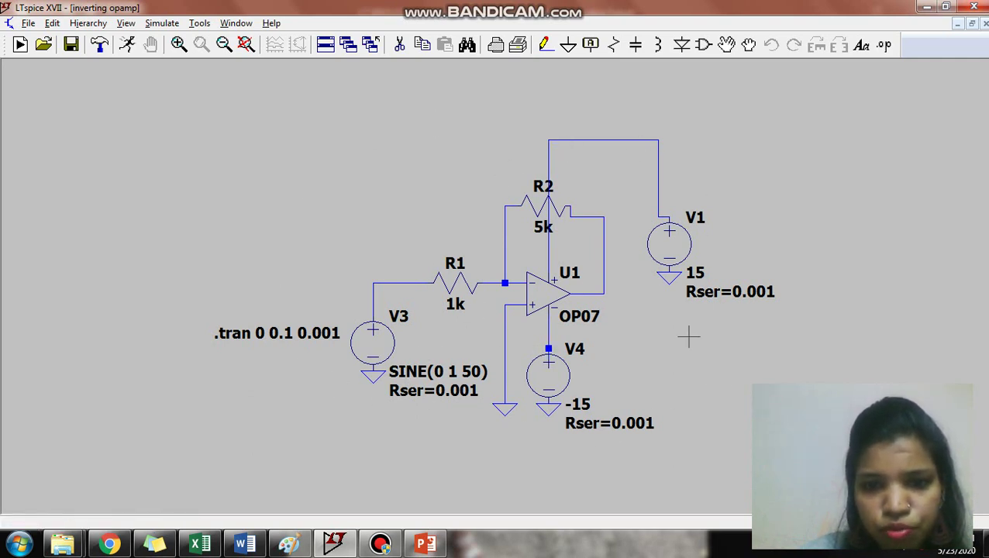
Step: Start a new blank LTspice schematic
left_click(27, 23)
left_click(40, 39)
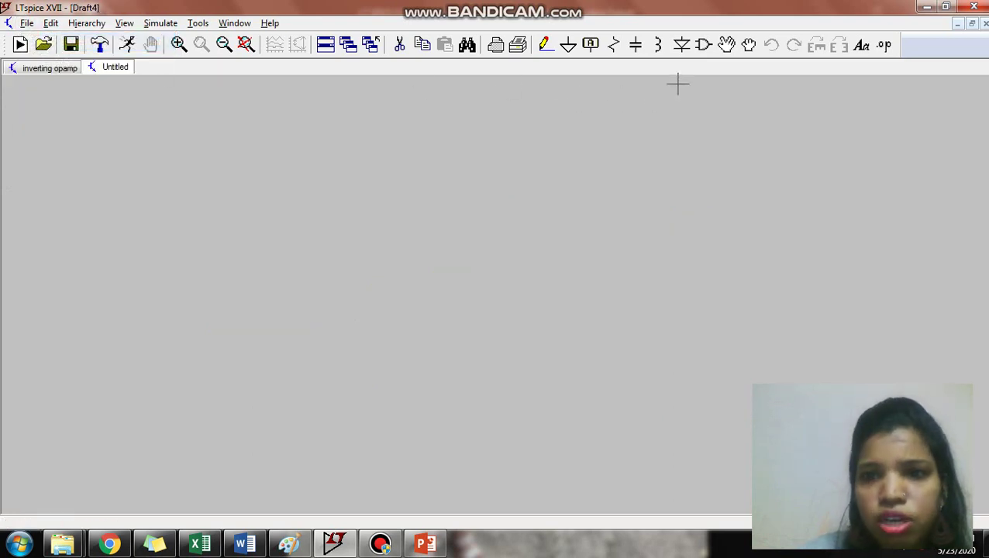
key("F3")
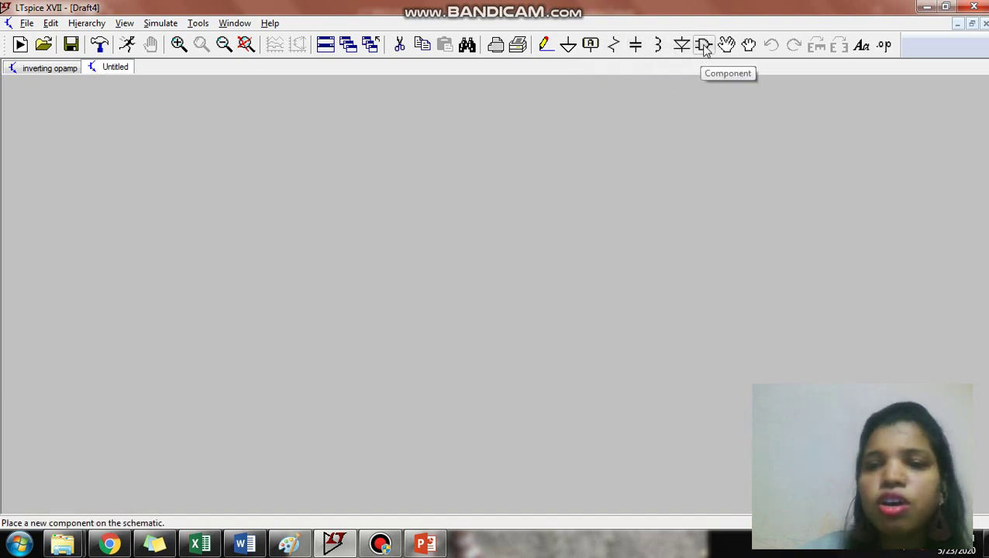
Step: Place an OP07 op-amp as U1 near the centre of the schematic
left_click(704, 47)
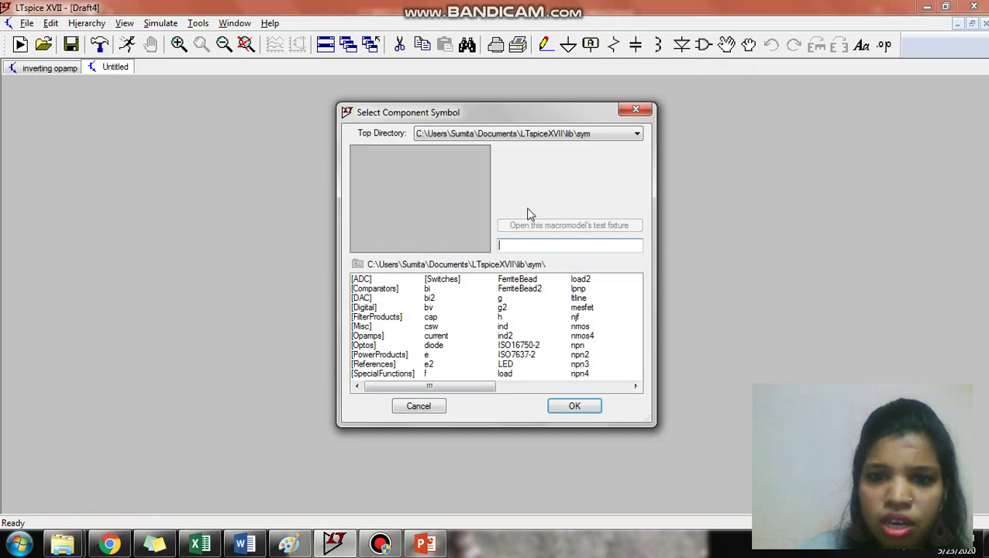
type("op")
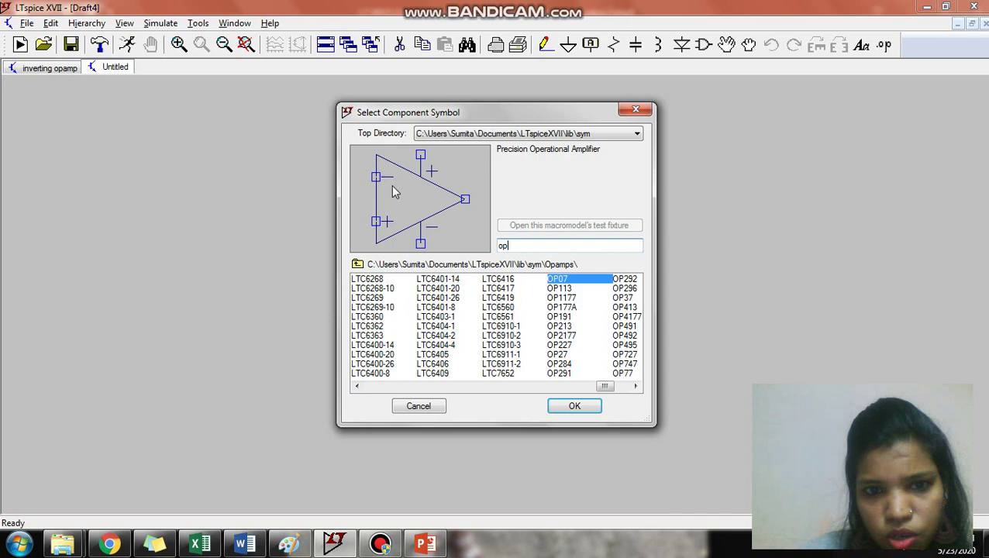
left_click(574, 406)
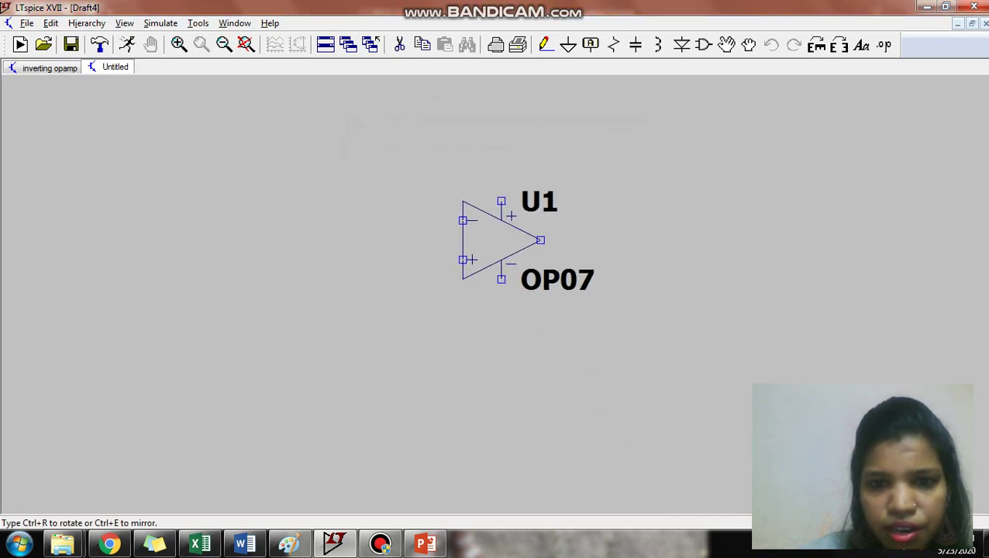
left_click(476, 240)
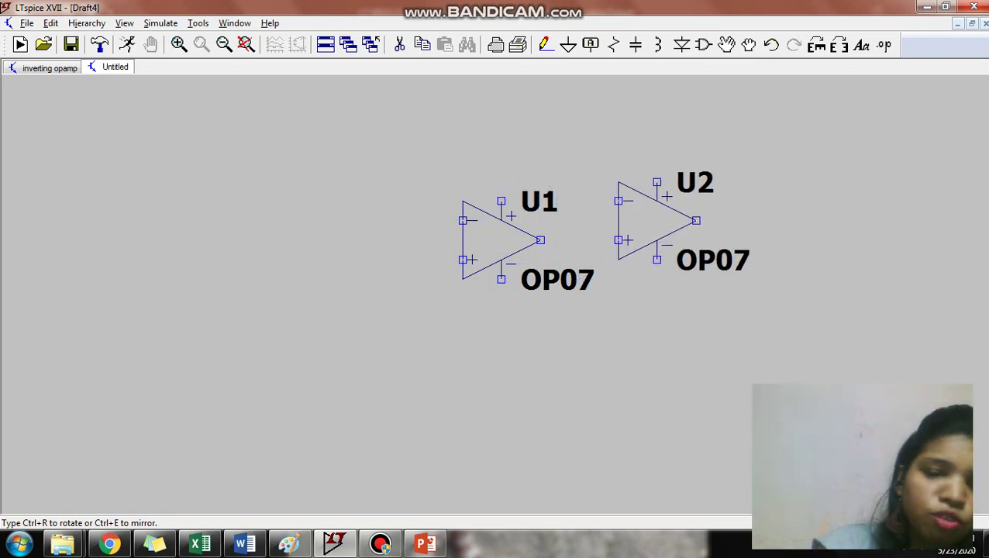
key("Escape")
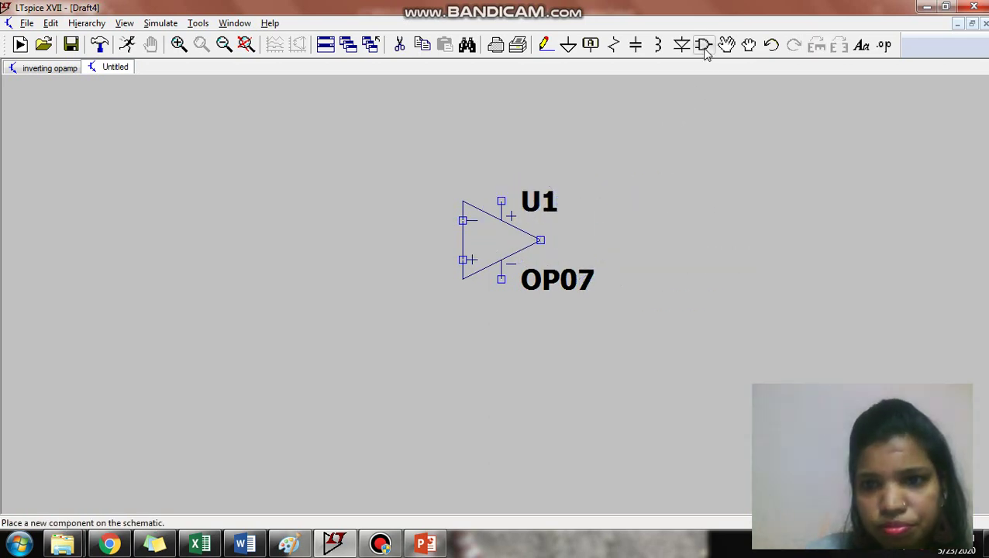
left_click(704, 45)
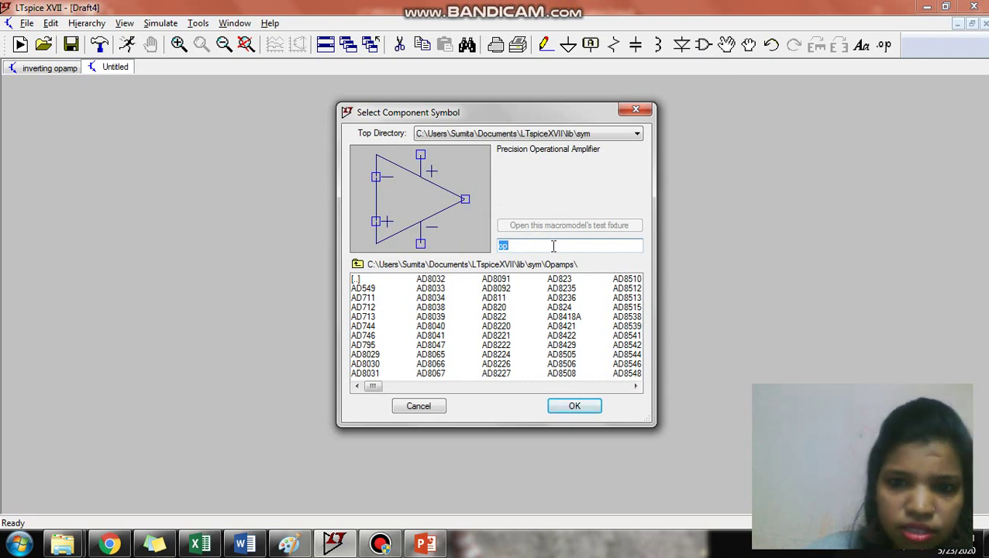
left_click(634, 109)
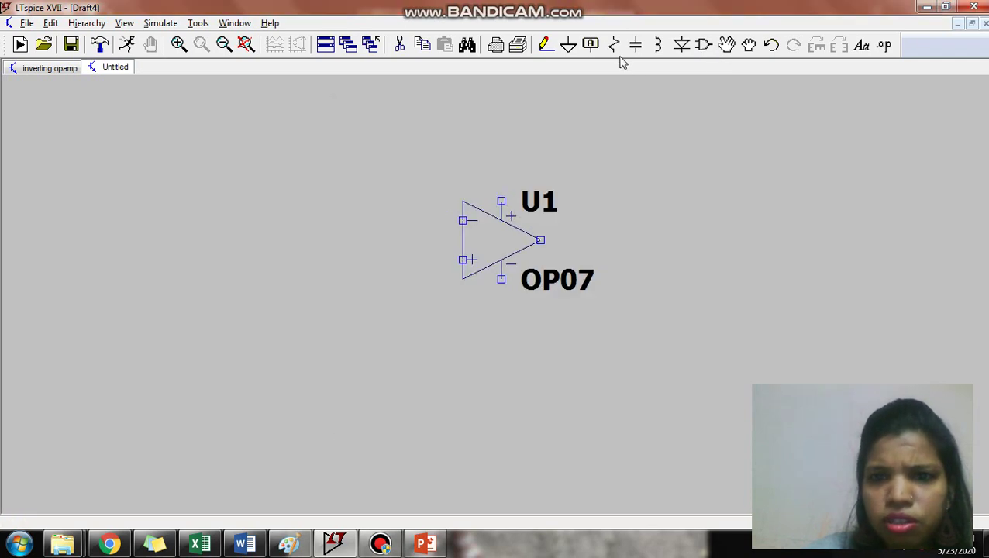
Step: Place rotated horizontal resistors: R1 left of the op-amp, R2 above it
left_click(613, 45)
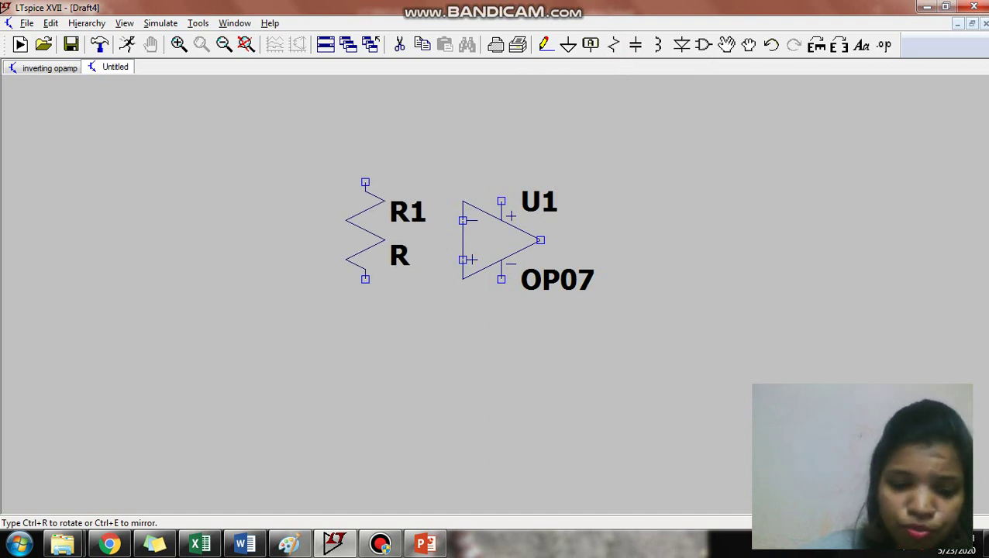
key("ctrl+r")
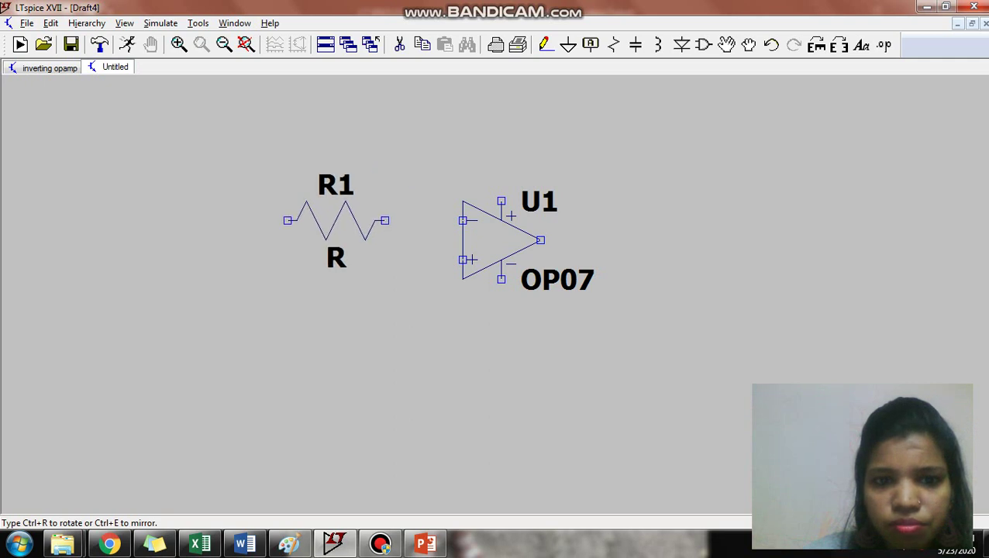
left_click(341, 219)
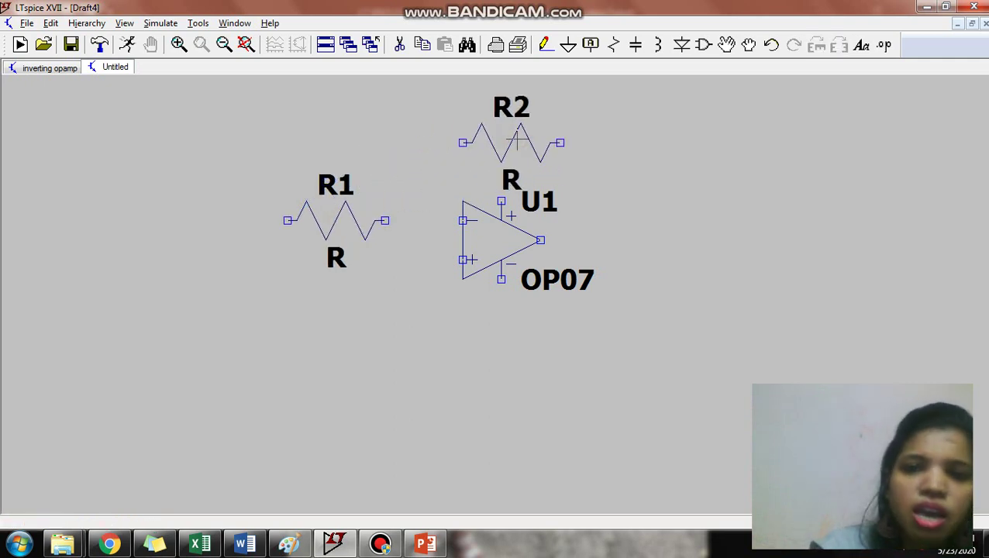
left_click(703, 44)
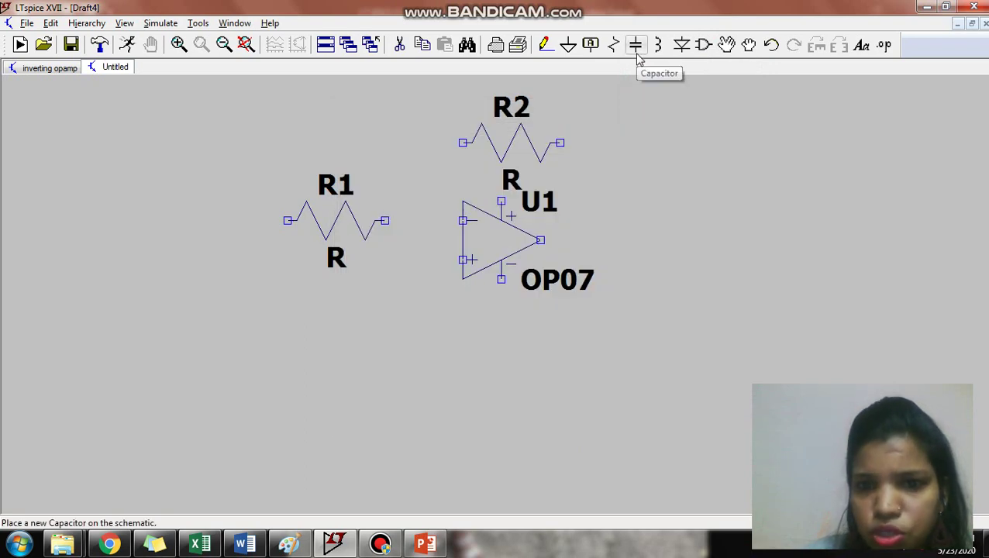
Step: Pick 'voltage' from the Component library and place V1 right of R2, V2 below the op-amp, and V3
left_click(702, 48)
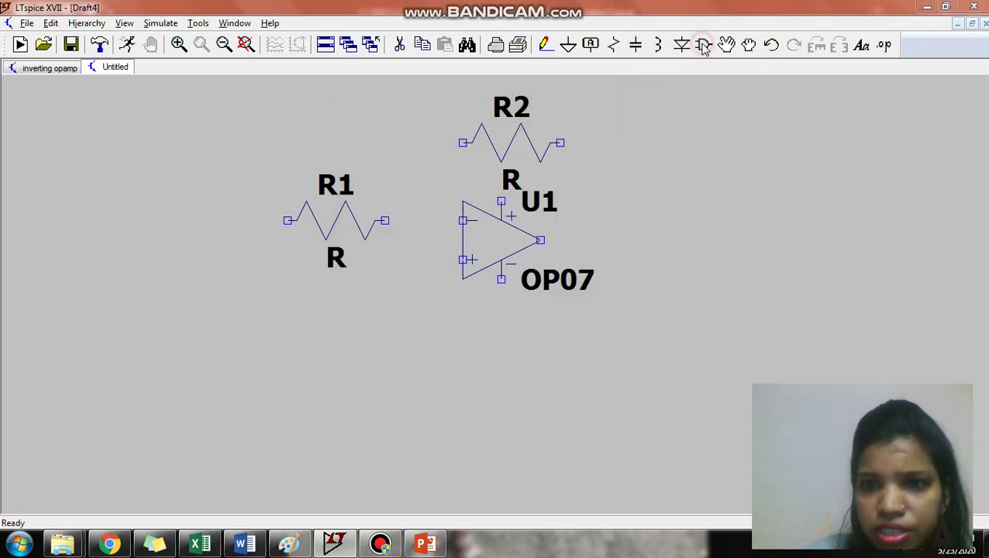
type("v")
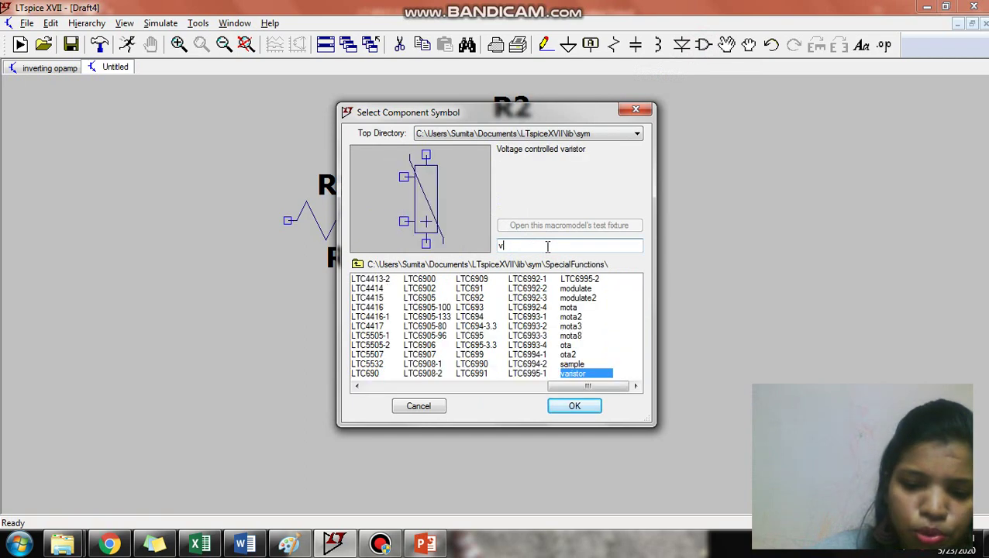
type("ol")
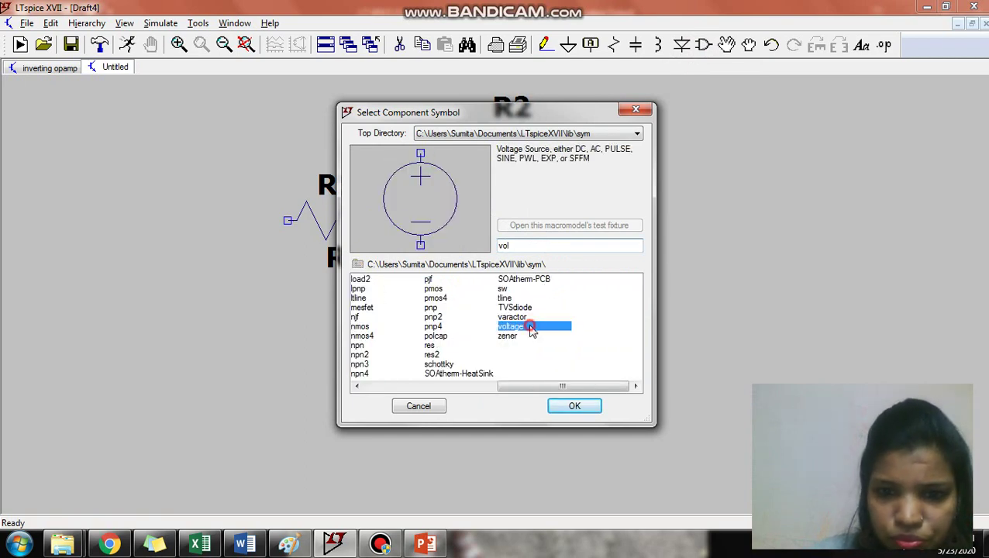
left_click(532, 326)
left_click(574, 406)
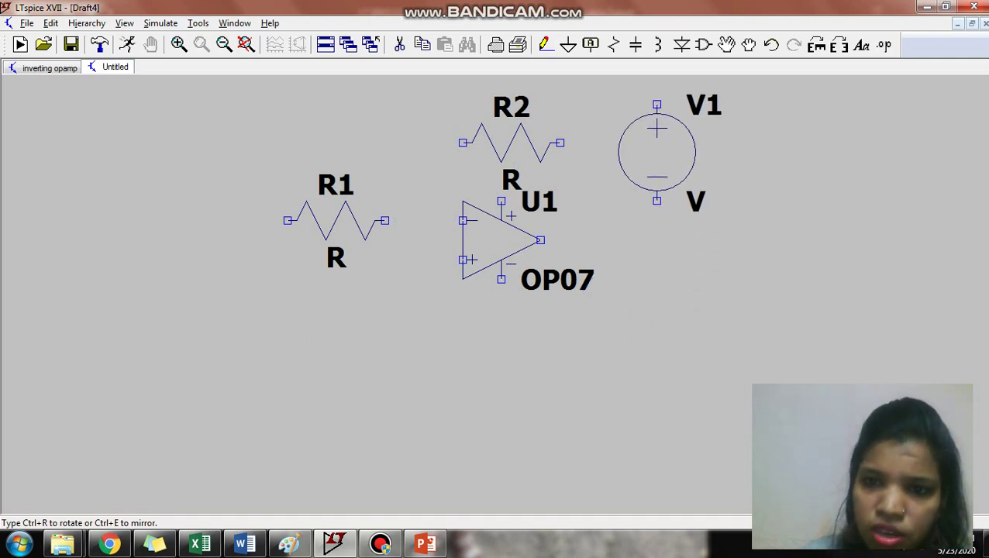
left_click(661, 149)
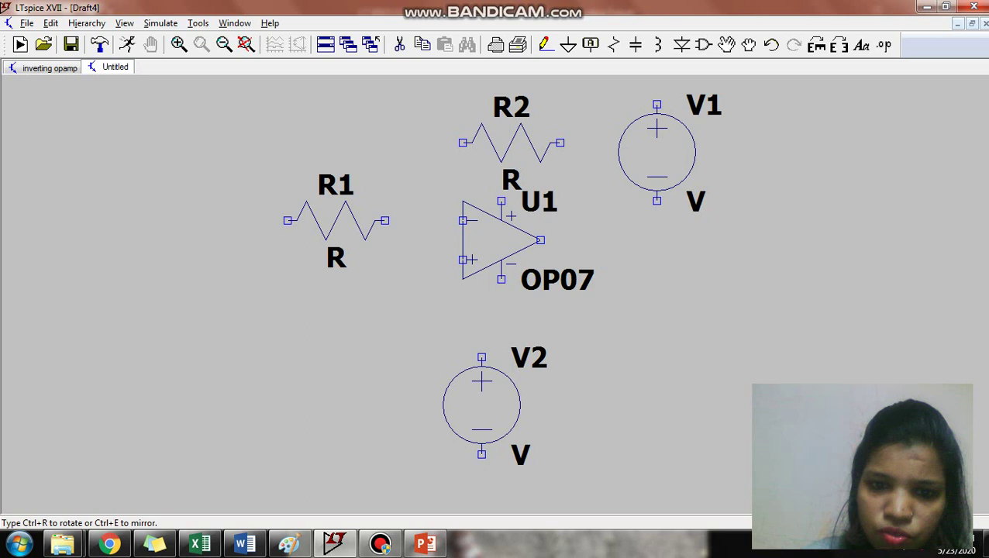
left_click(482, 404)
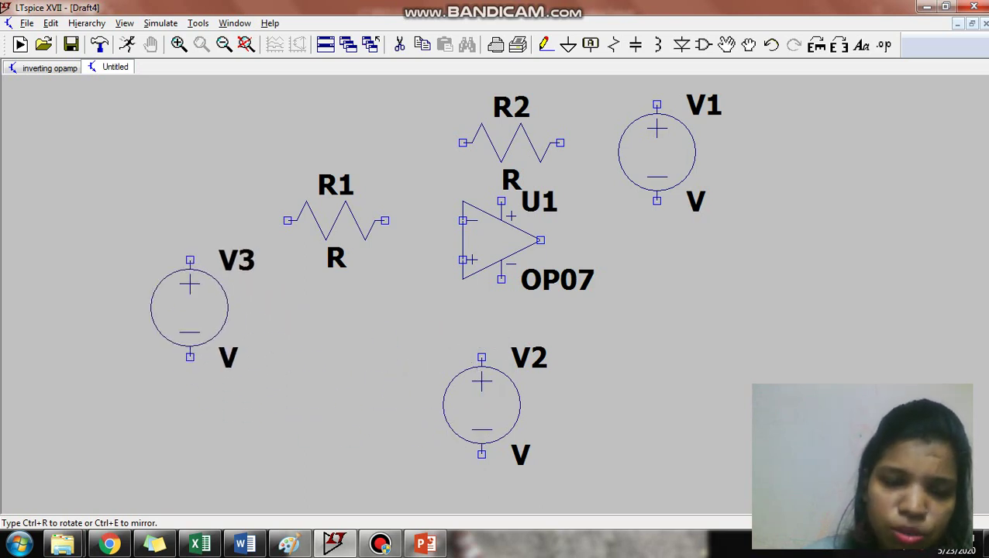
key("Escape")
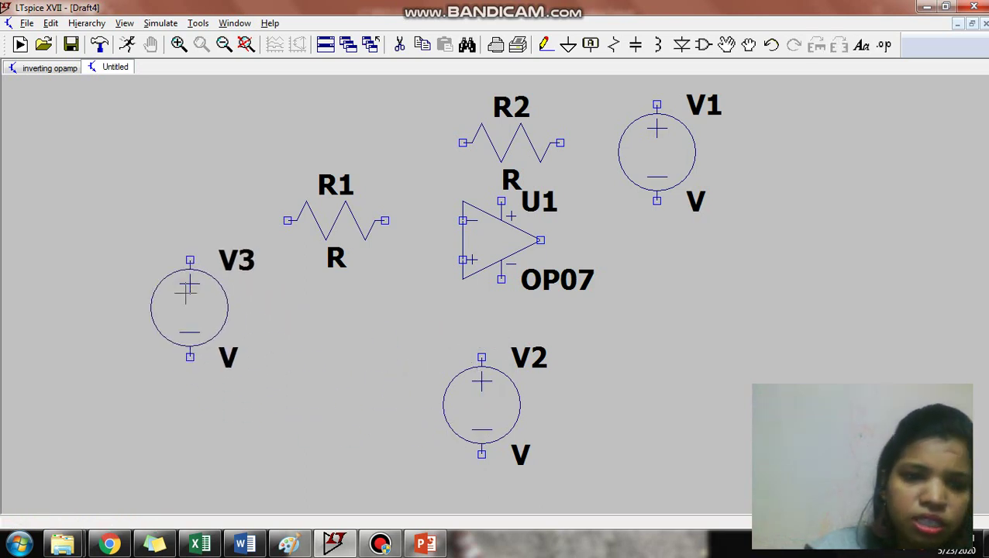
Step: Wire V3's top terminal to R1's left end
left_click(546, 44)
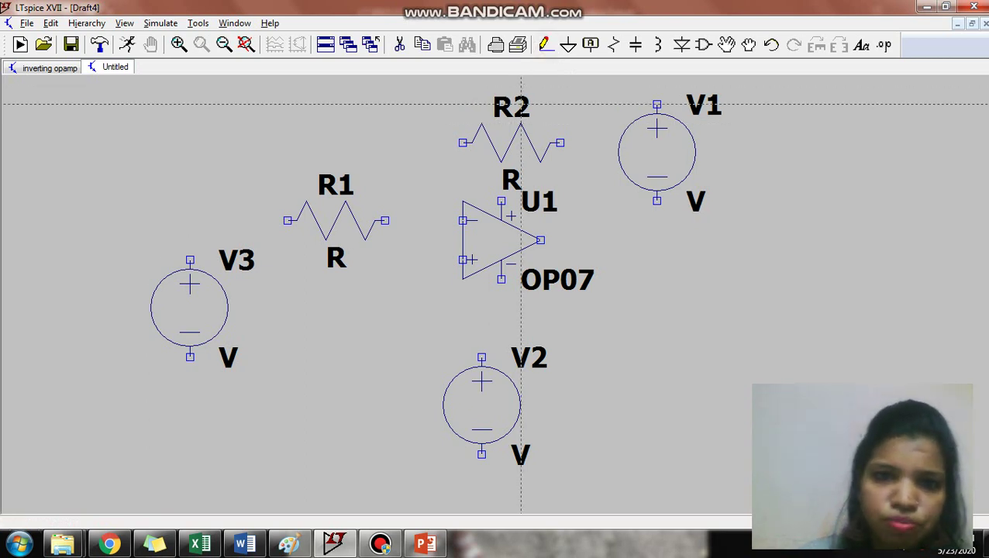
left_click(224, 44)
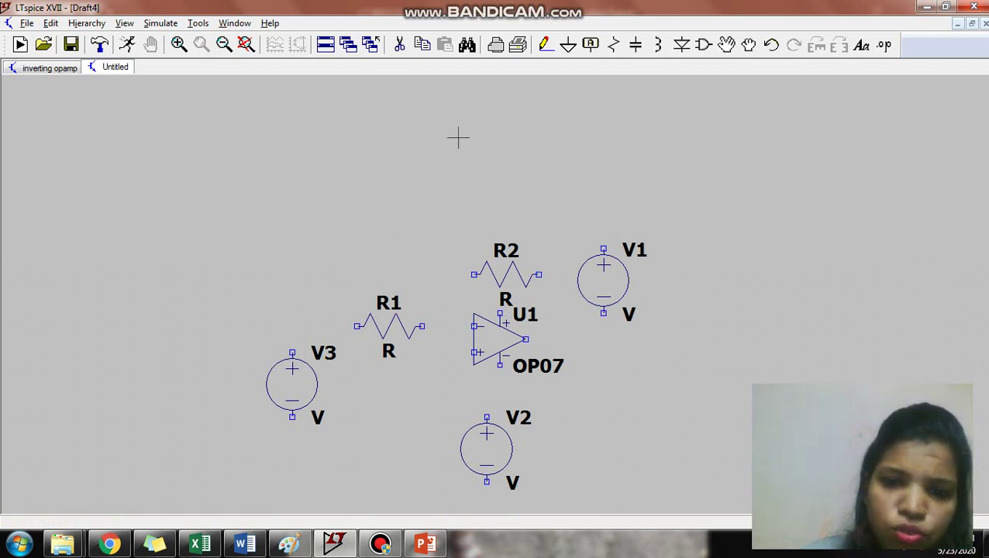
left_click(546, 44)
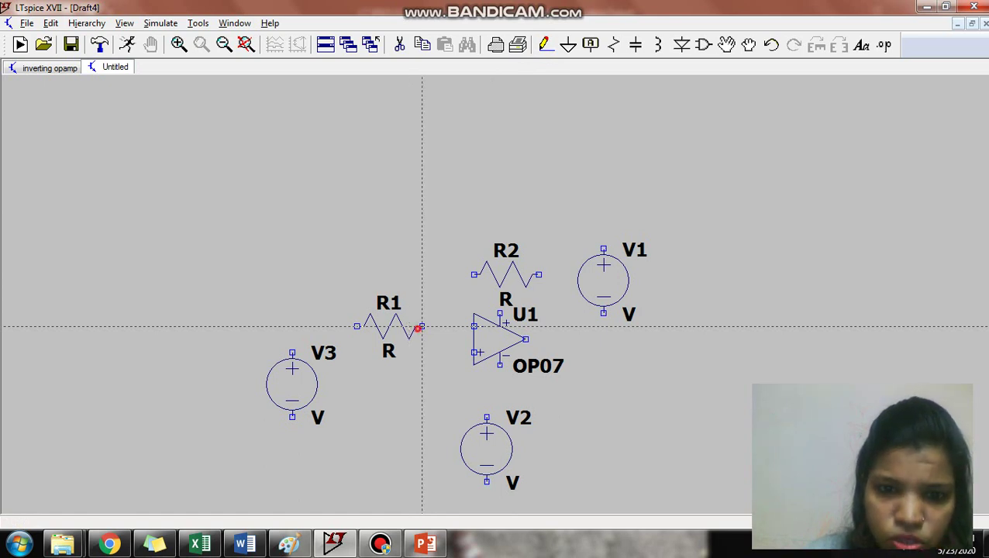
left_click(421, 327)
left_click(475, 327)
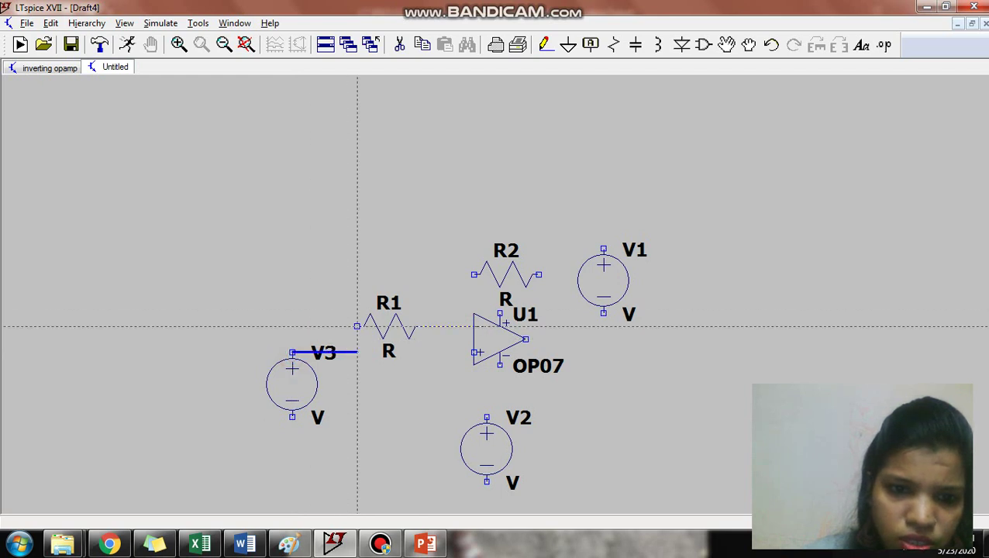
left_click(357, 326)
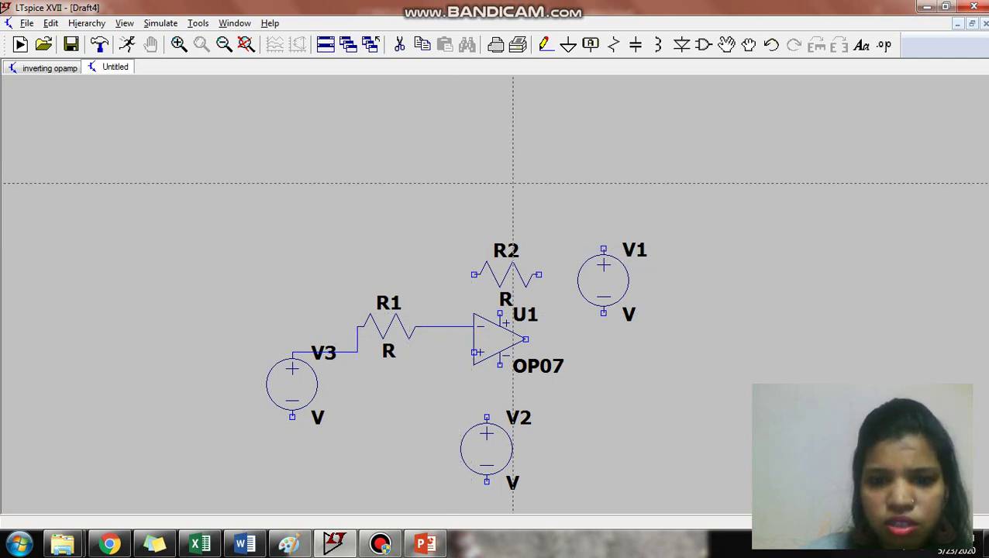
key("Escape")
Step: Wire R1 to the op-amp's inverting input and branch that node to R2's left end
left_click(545, 45)
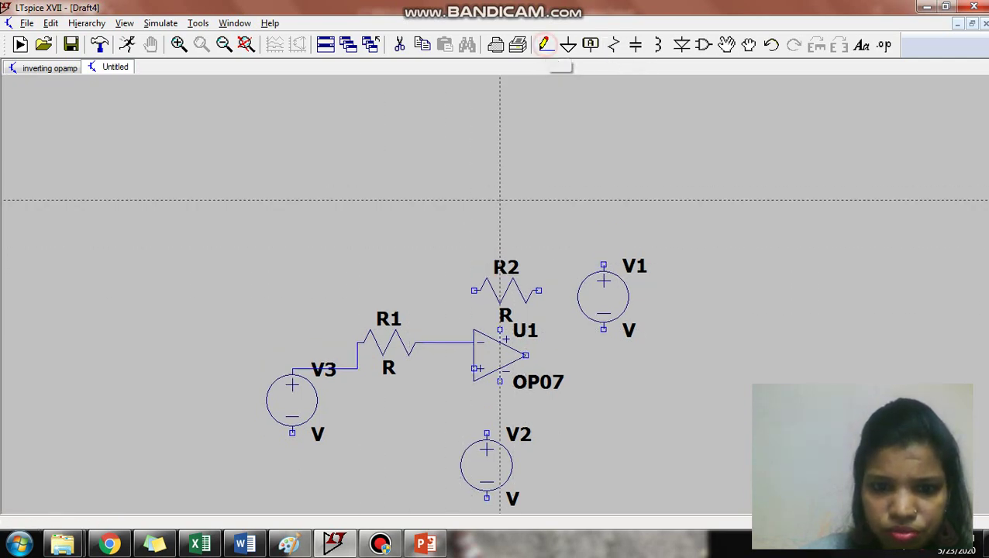
left_click(449, 342)
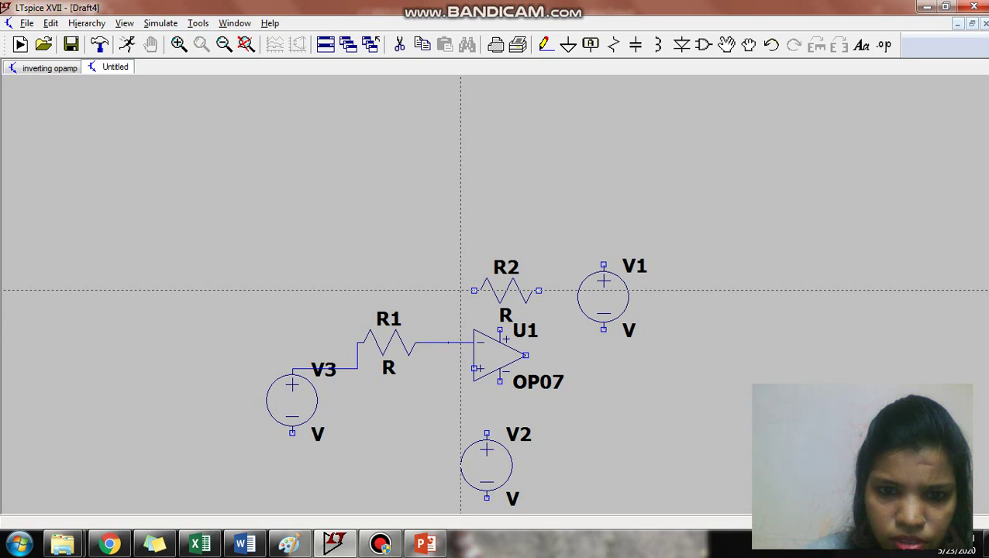
left_click(473, 290)
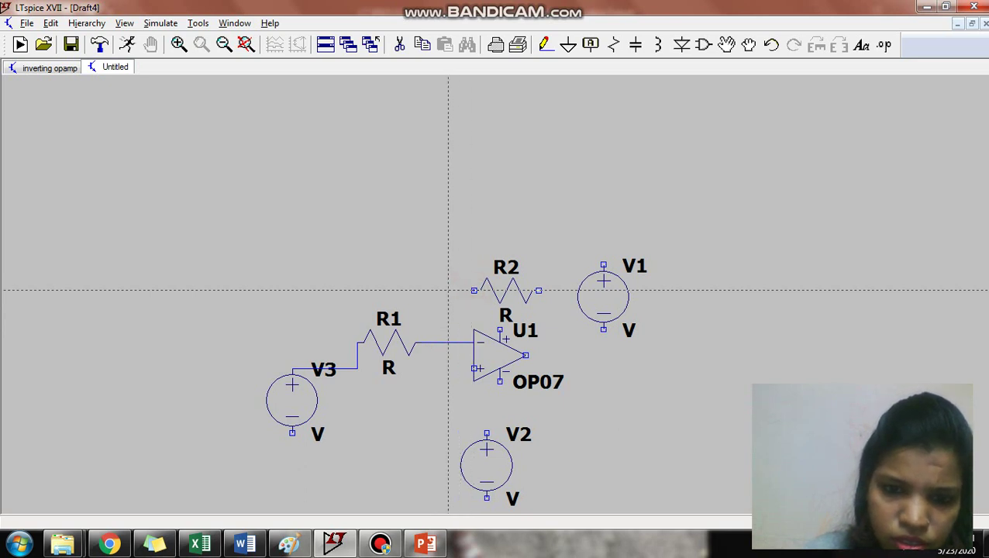
left_click(445, 290)
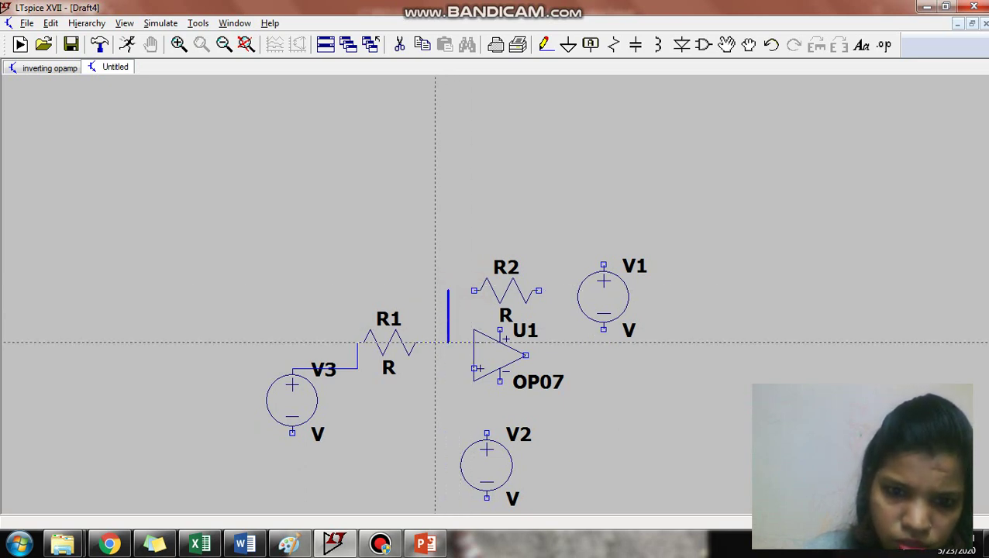
left_click(448, 342)
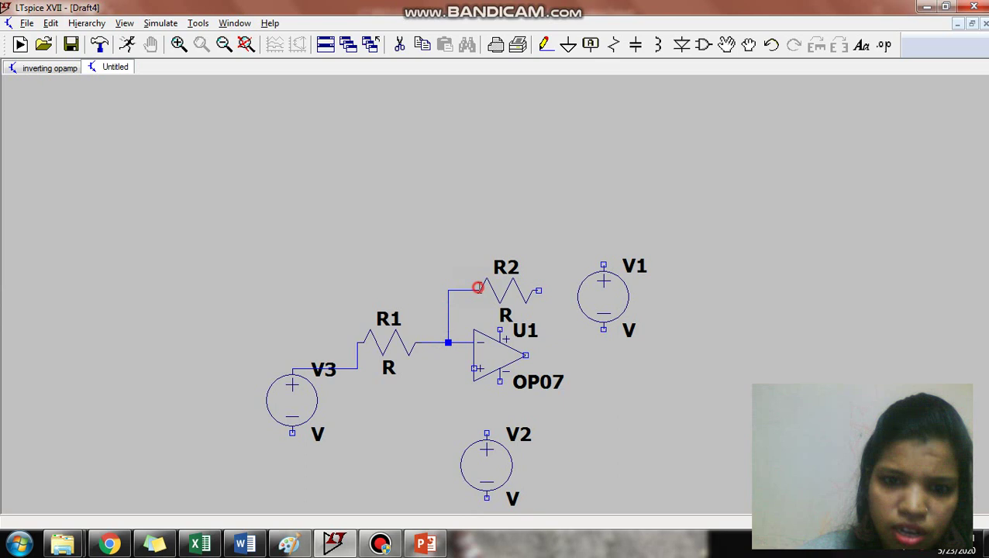
left_click(474, 291)
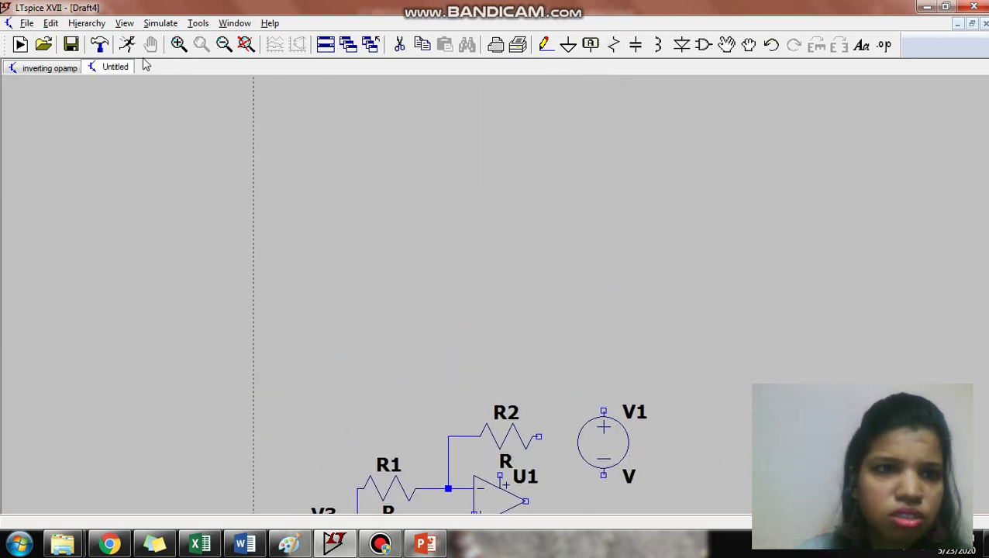
left_click(224, 45)
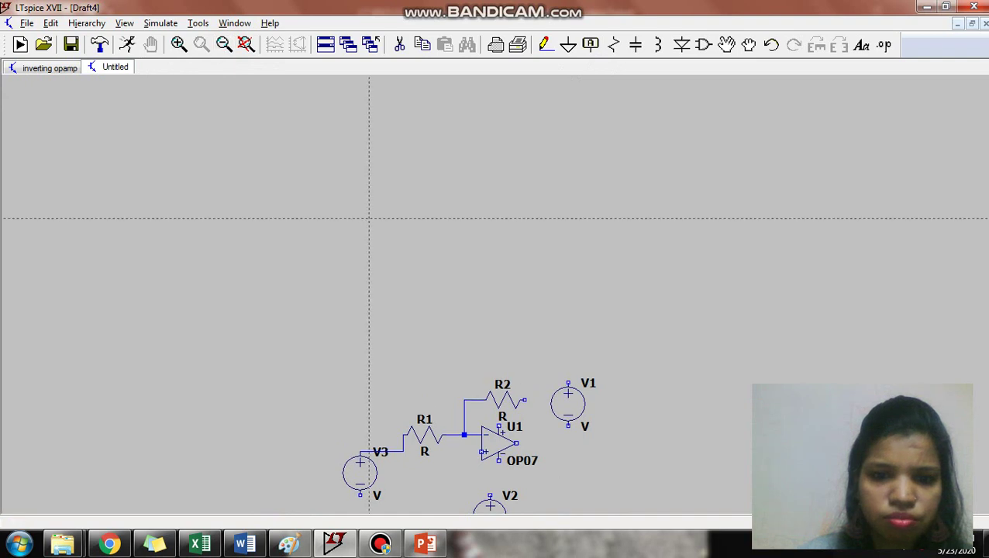
right_click(482, 419)
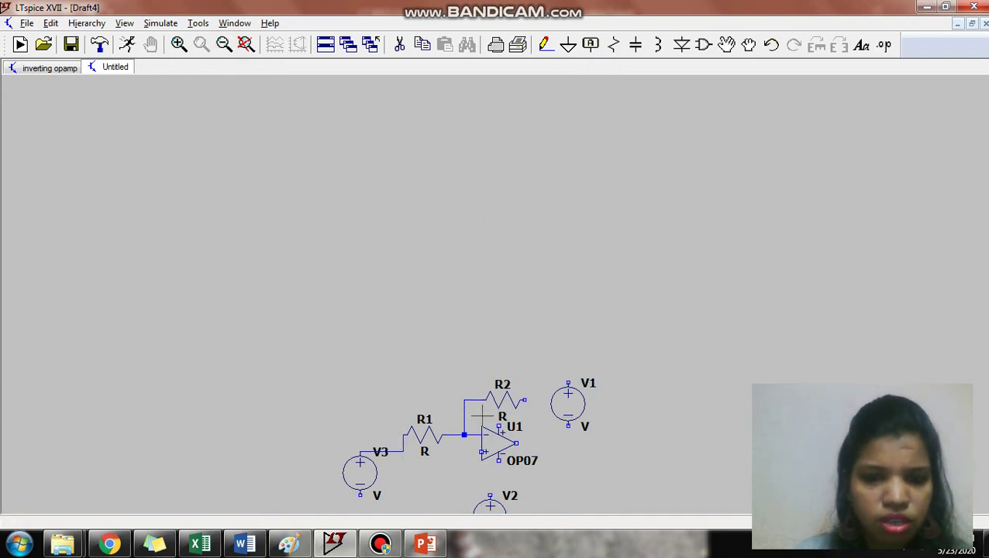
Step: Wire R2's right end to the op-amp output
left_click_drag(490, 431, 486, 275)
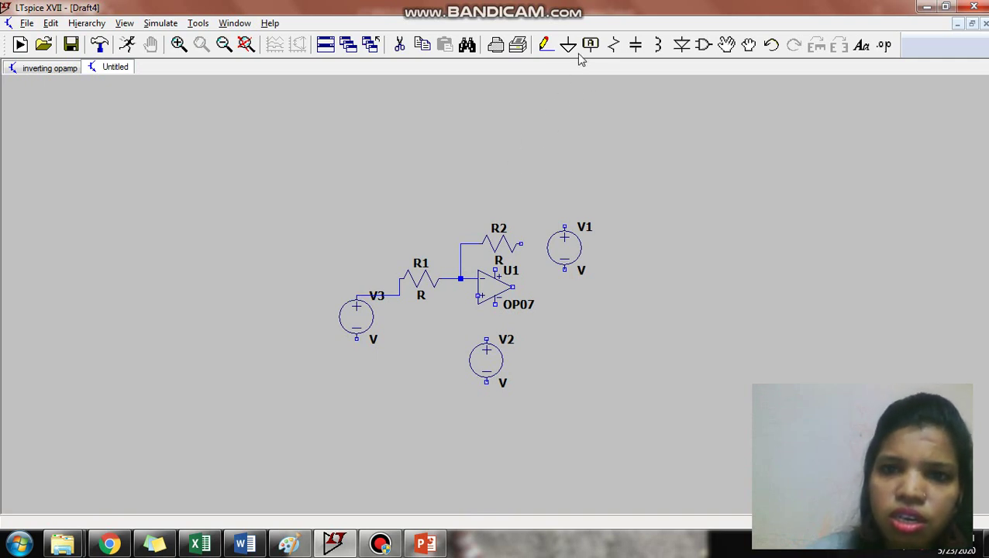
left_click(546, 45)
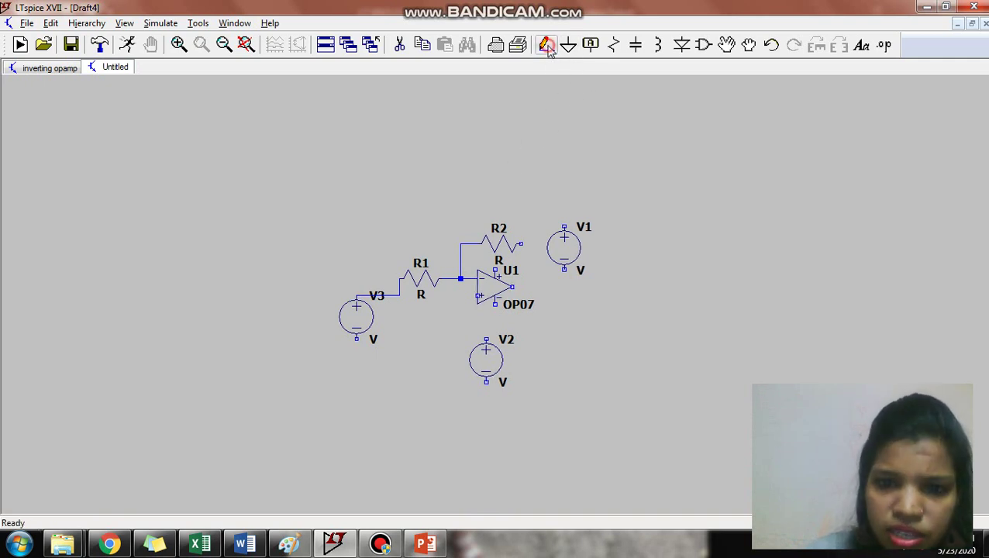
left_click(521, 244)
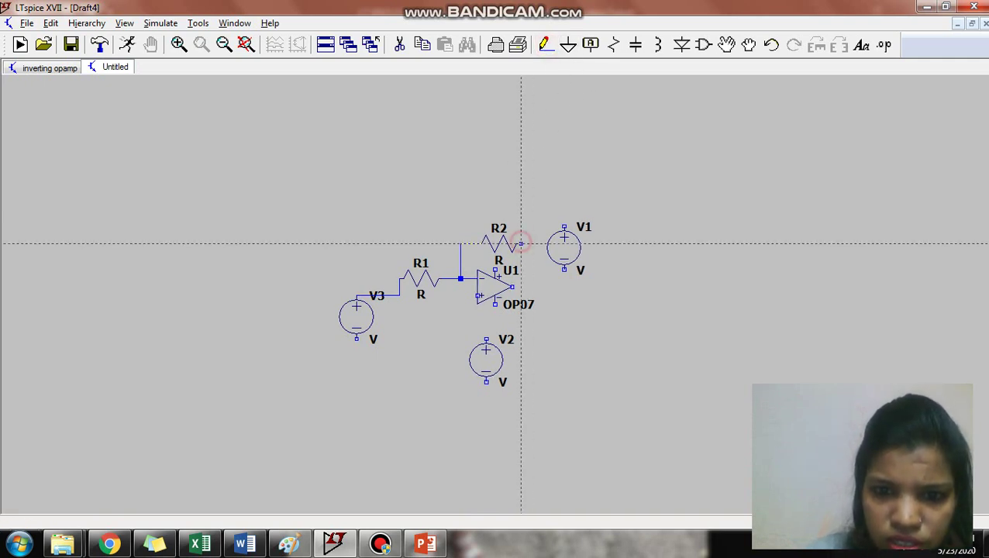
right_click(530, 286)
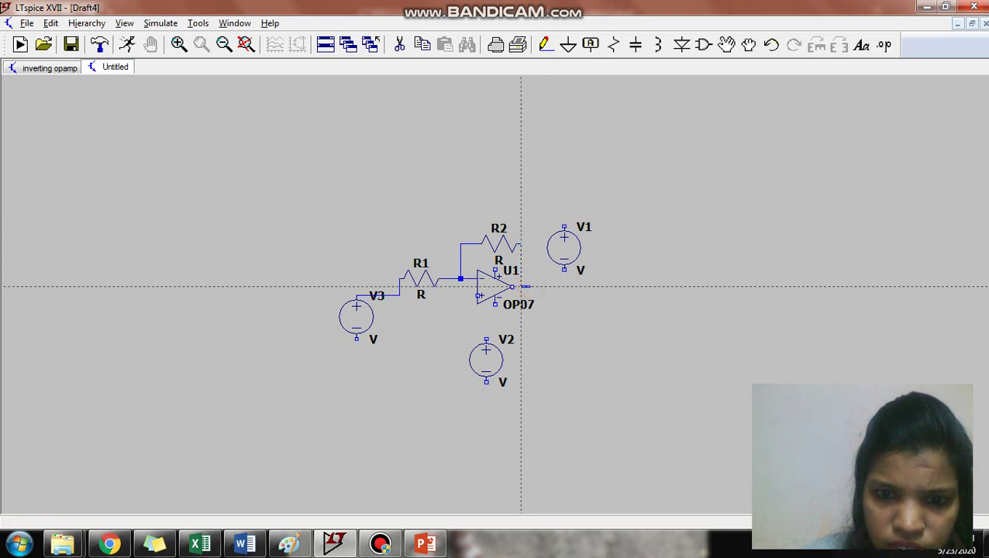
left_click(520, 287)
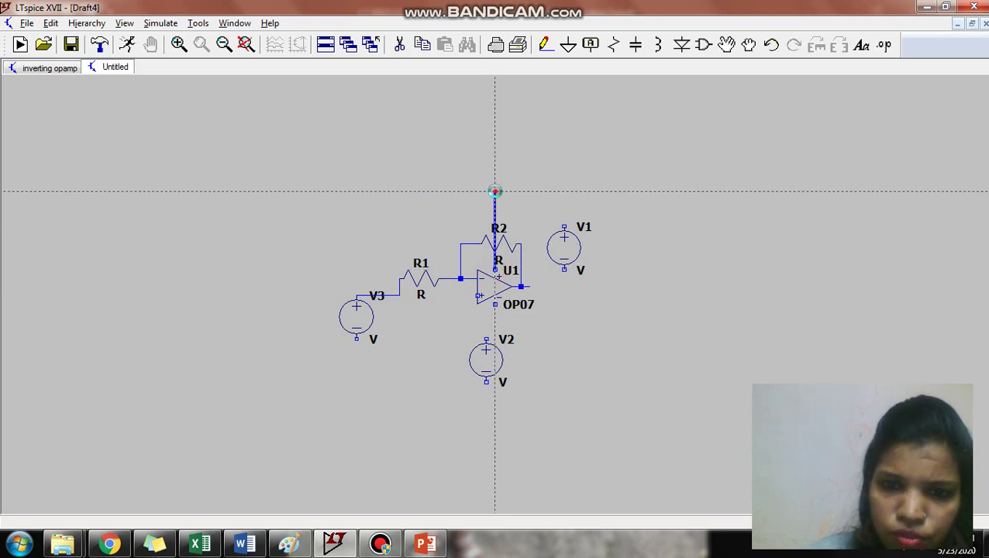
Step: Connect V1 and V2 to the op-amp's upper and lower supply pins
left_click(564, 226)
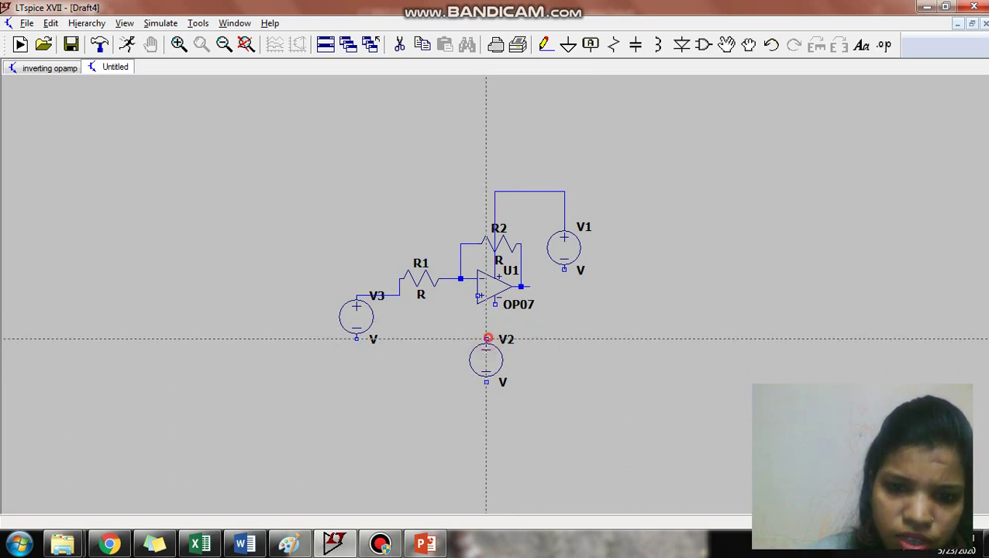
left_click(486, 339)
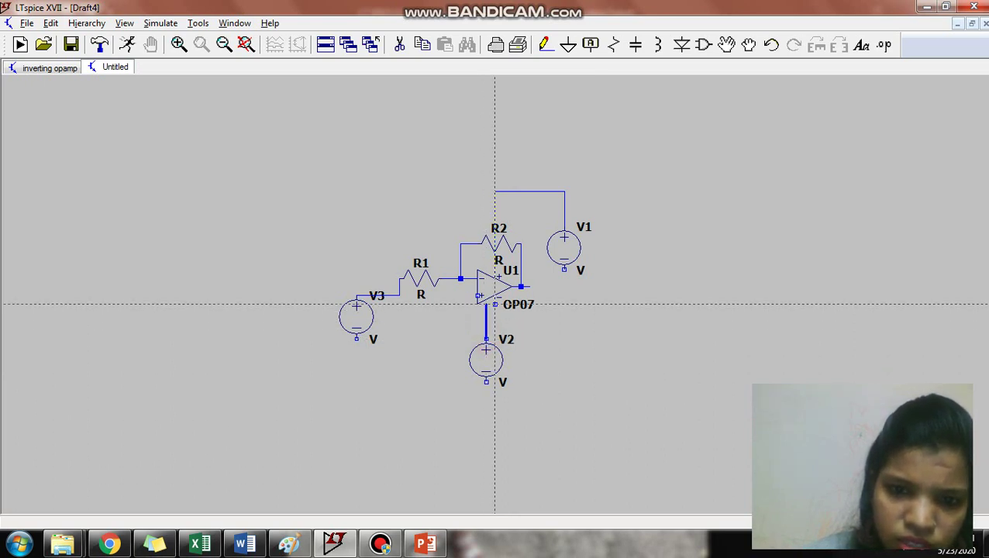
left_click(504, 304)
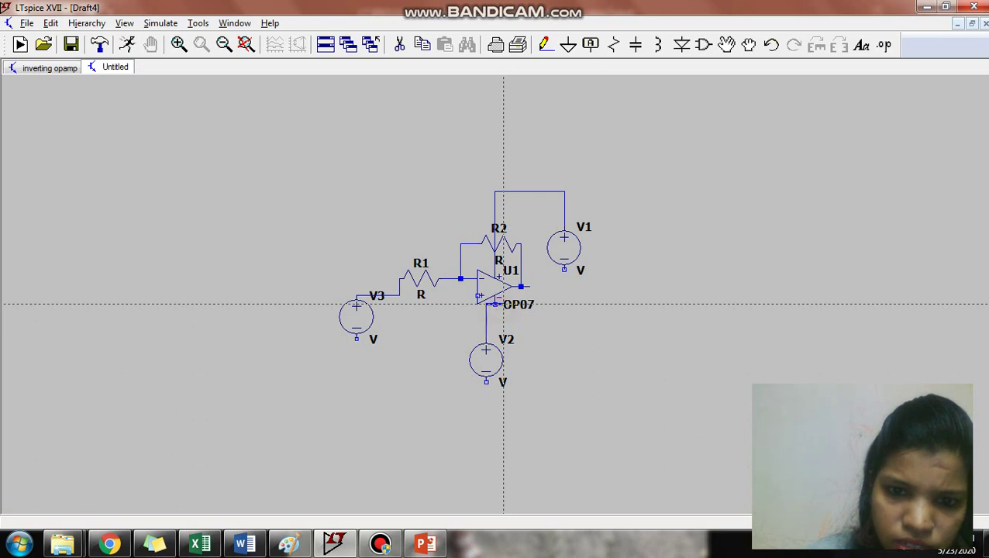
key("Escape")
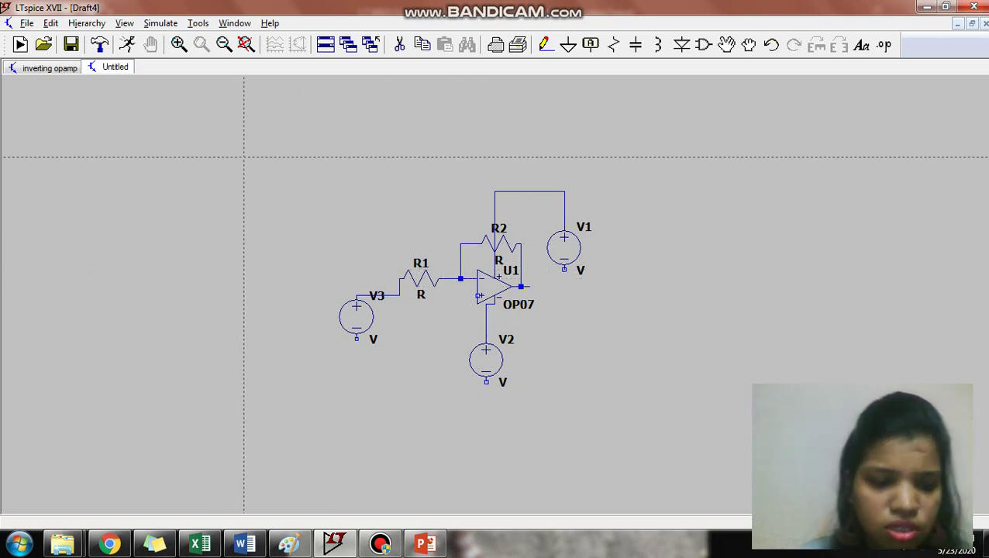
Step: Place grounds under V3, V2 and V1, plus one spare left of V2
left_click(568, 44)
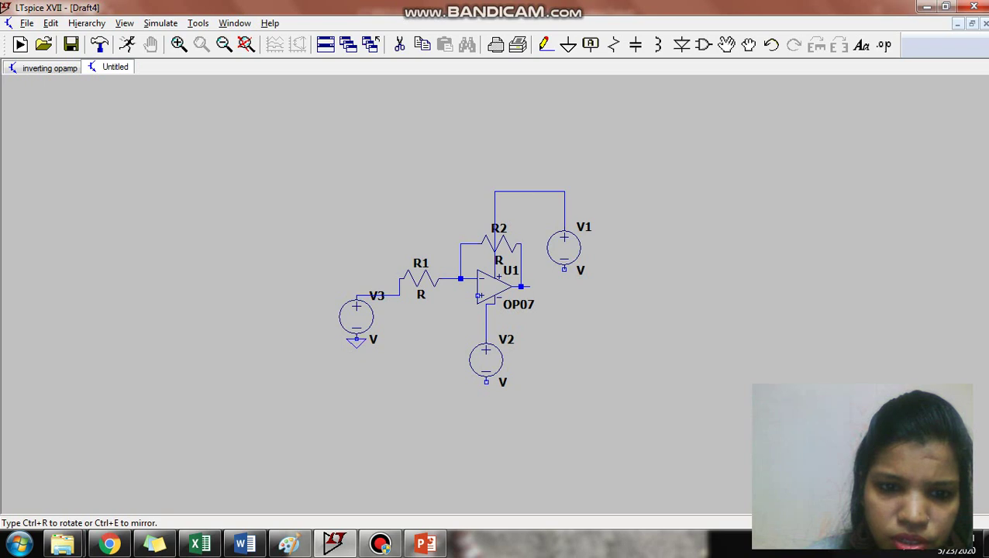
left_click(356, 338)
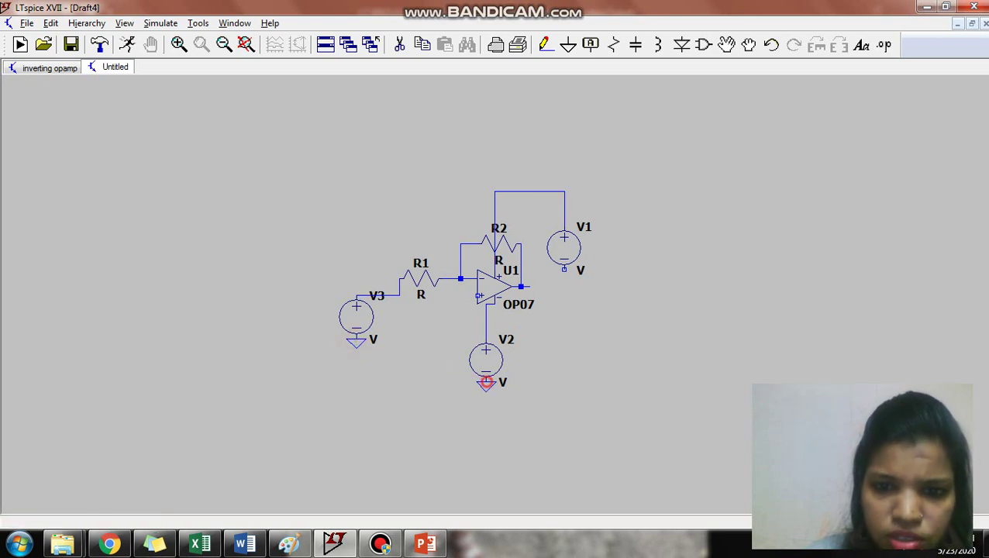
left_click(486, 382)
left_click(564, 269)
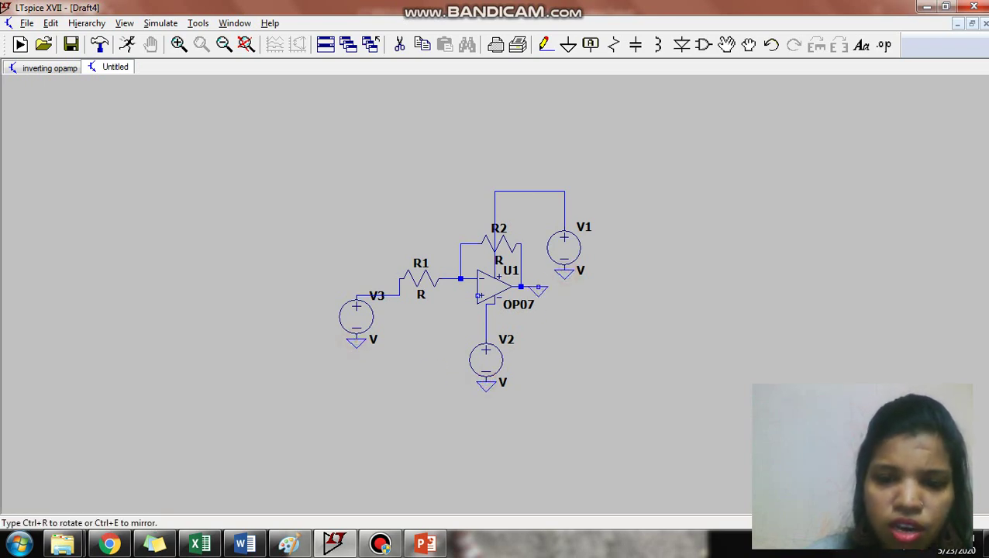
left_click(443, 340)
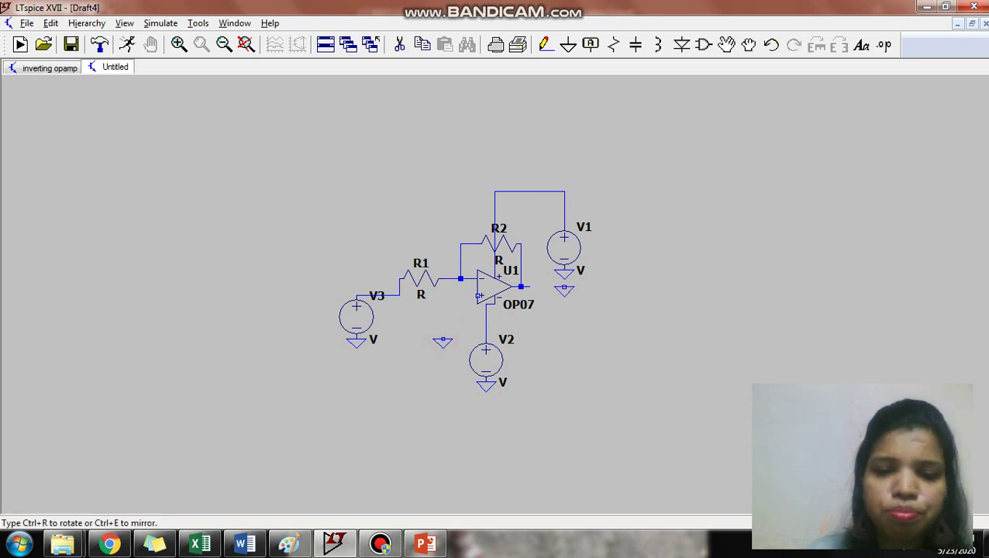
key("Escape")
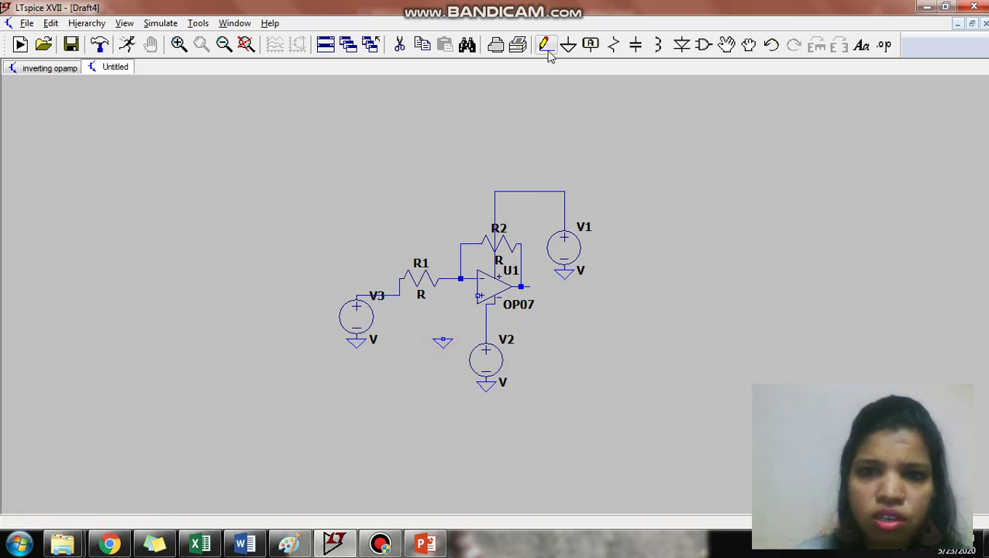
Step: Wire the op-amp's non-inverting input down to the spare ground
left_click(546, 44)
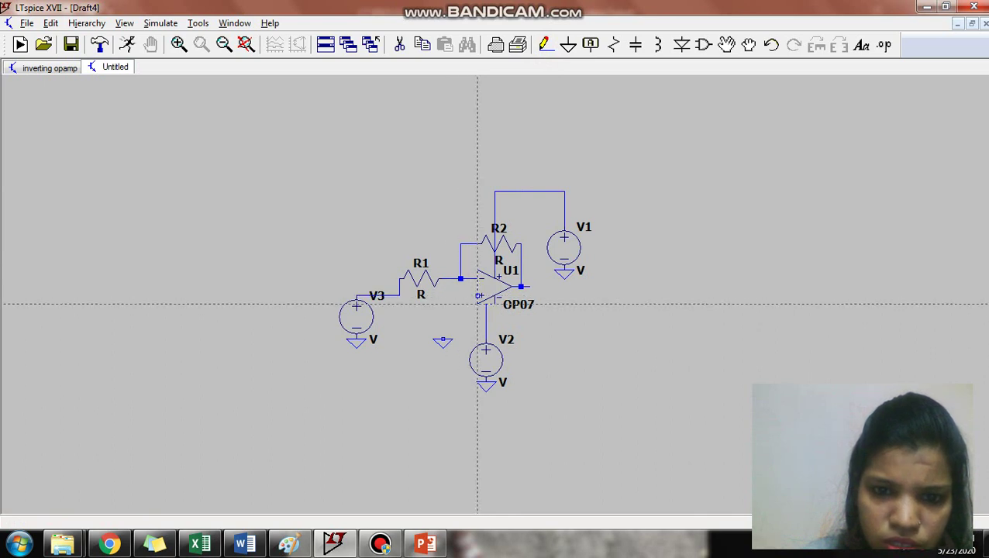
left_click(478, 296)
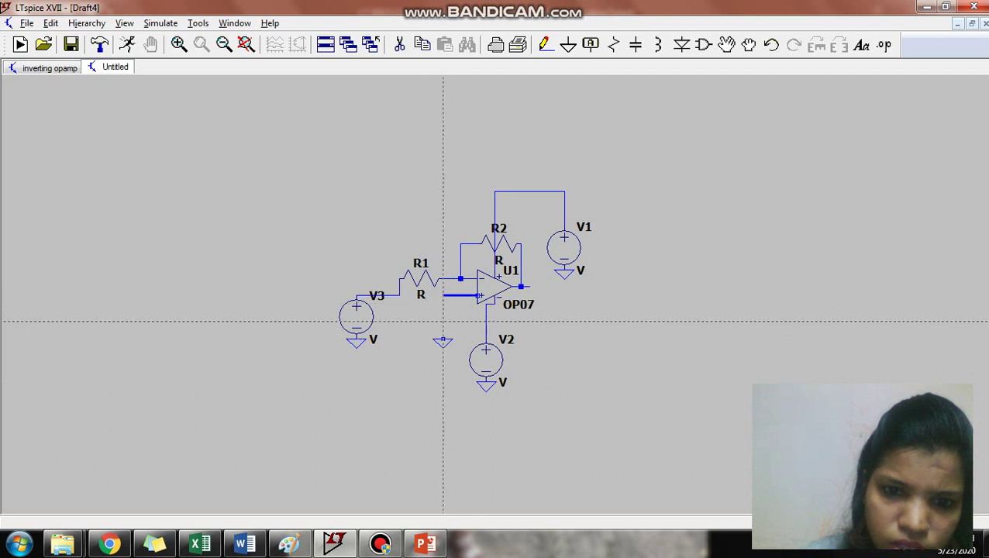
left_click(443, 320)
left_click(443, 338)
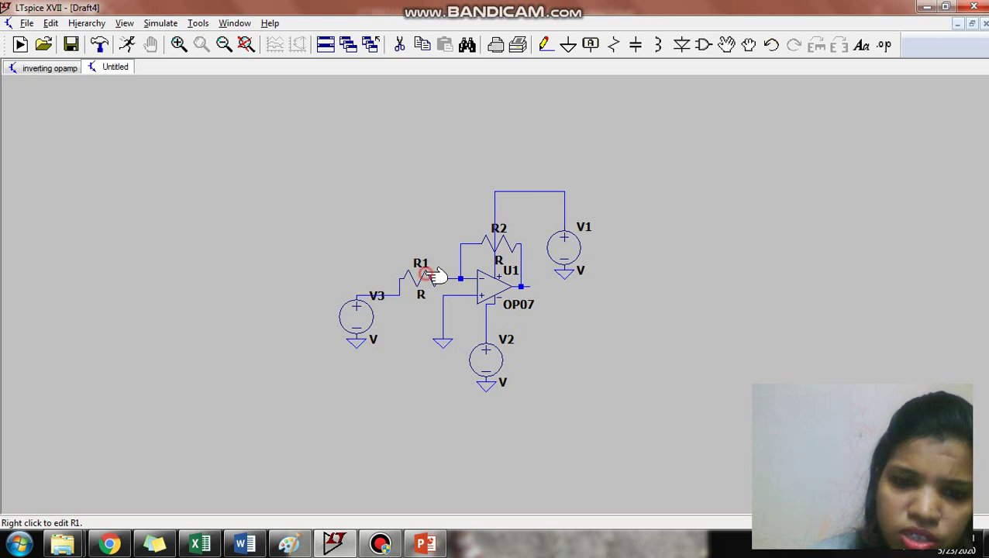
Step: Set R1 to 1k resistance with 0.001 tolerance
right_click(439, 277)
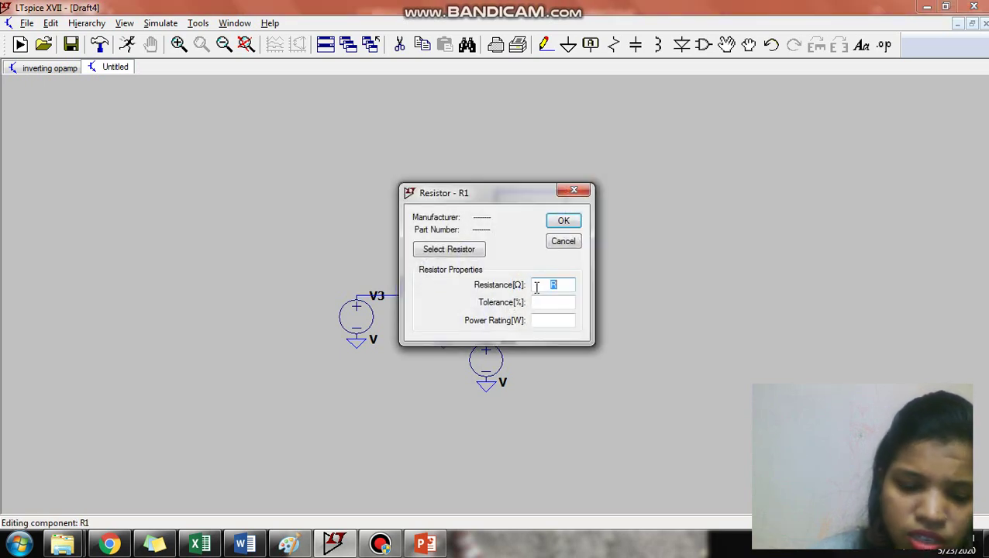
type("1k")
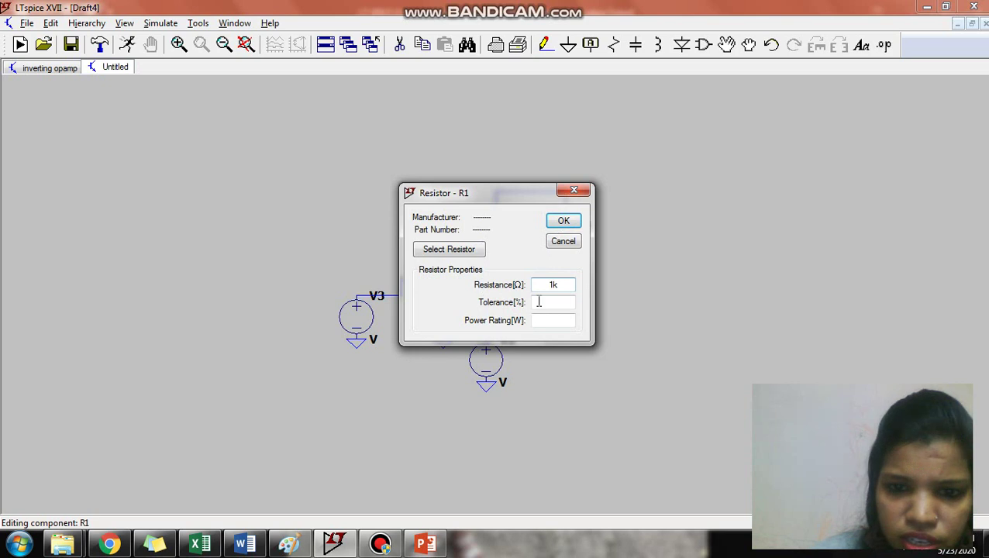
left_click(539, 302)
type("00")
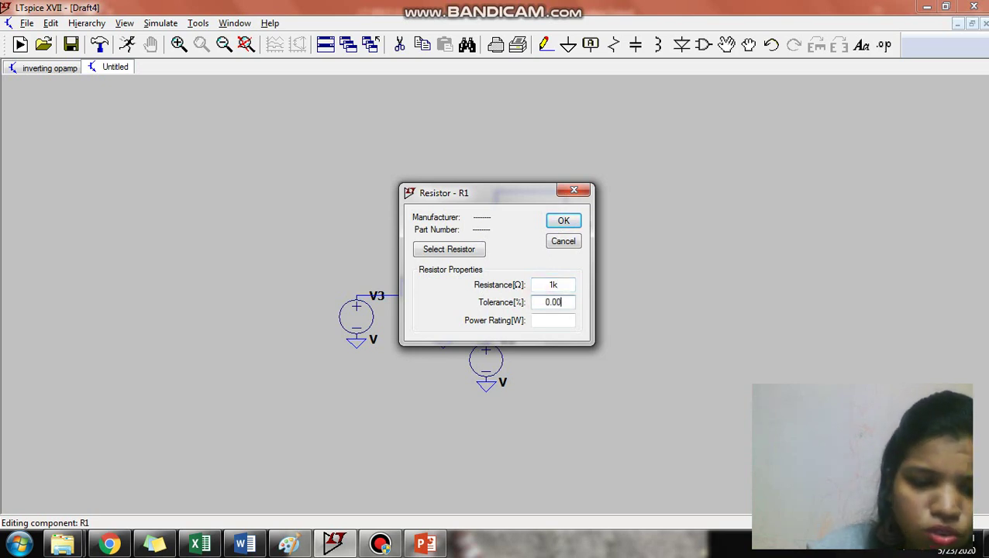
type("1")
left_click(564, 223)
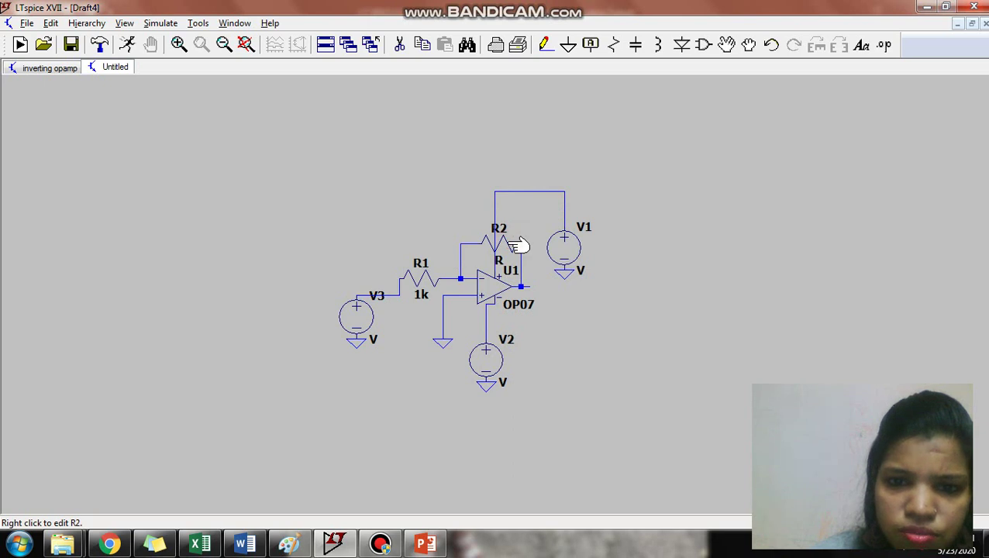
Step: Set R2 to 5k resistance with 0.001 tolerance
right_click(512, 245)
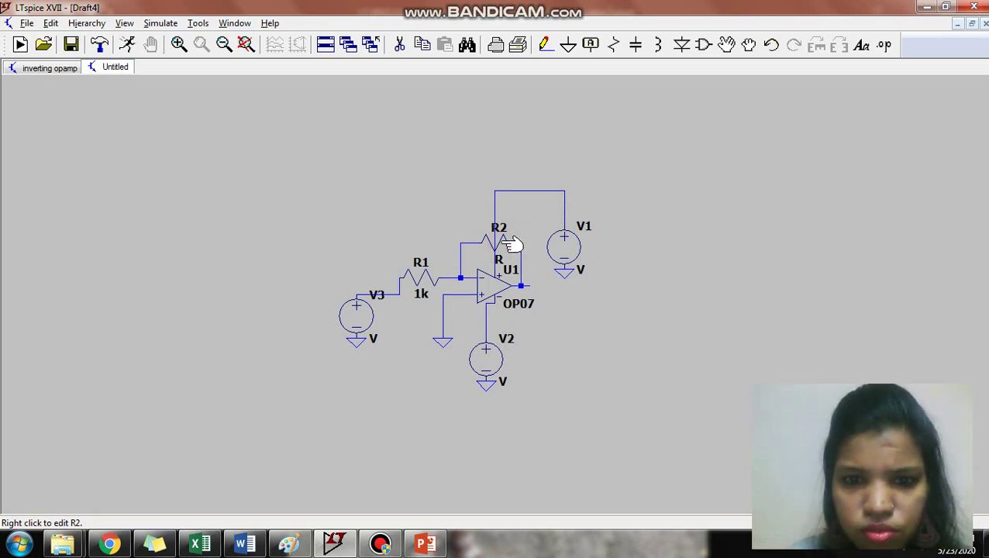
right_click(512, 245)
type("5k")
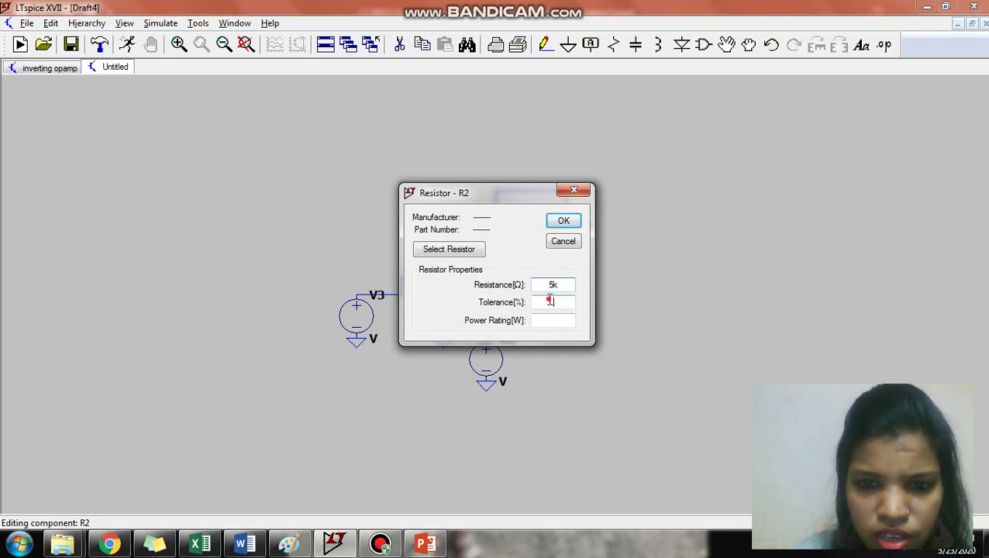
left_click(551, 302)
Step: Finish R2's resistance and tolerance, and confirm V1 as 15 V with 0.001 Ω series resistance
type("01")
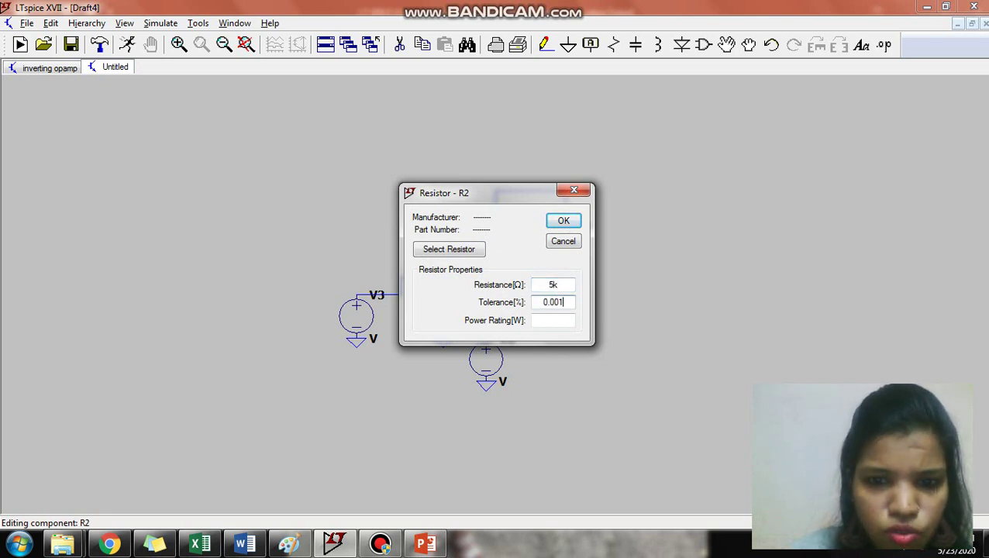
left_click(562, 220)
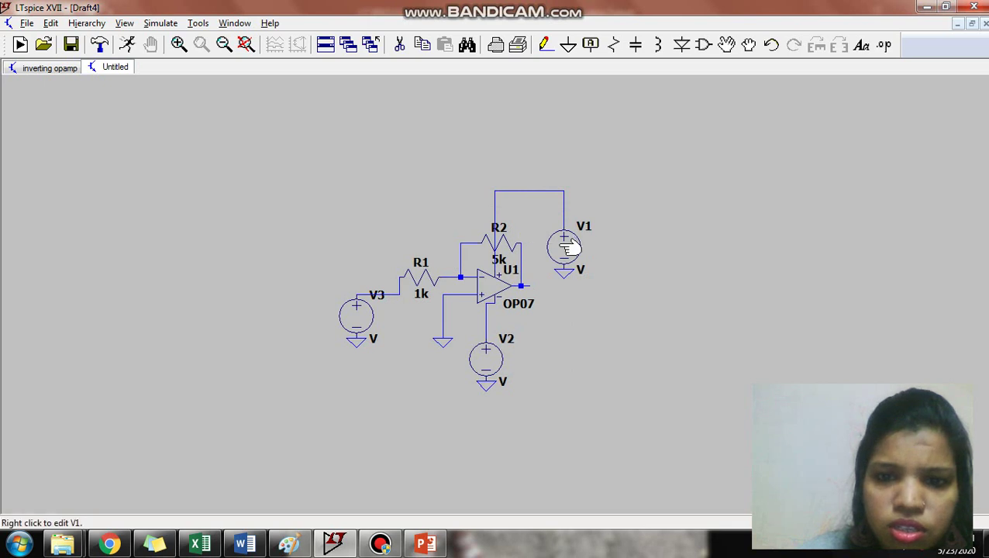
right_click(564, 246)
type("0.001")
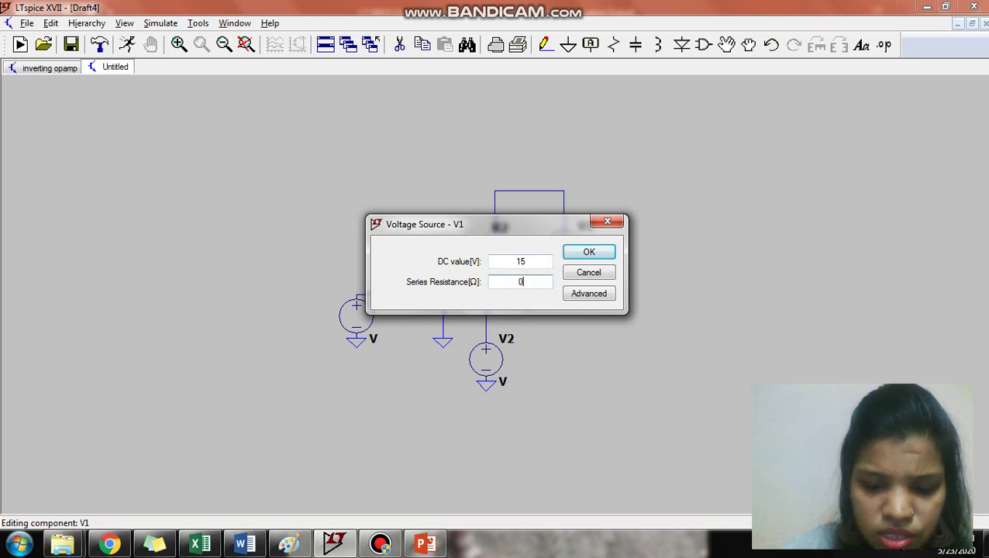
left_click(589, 252)
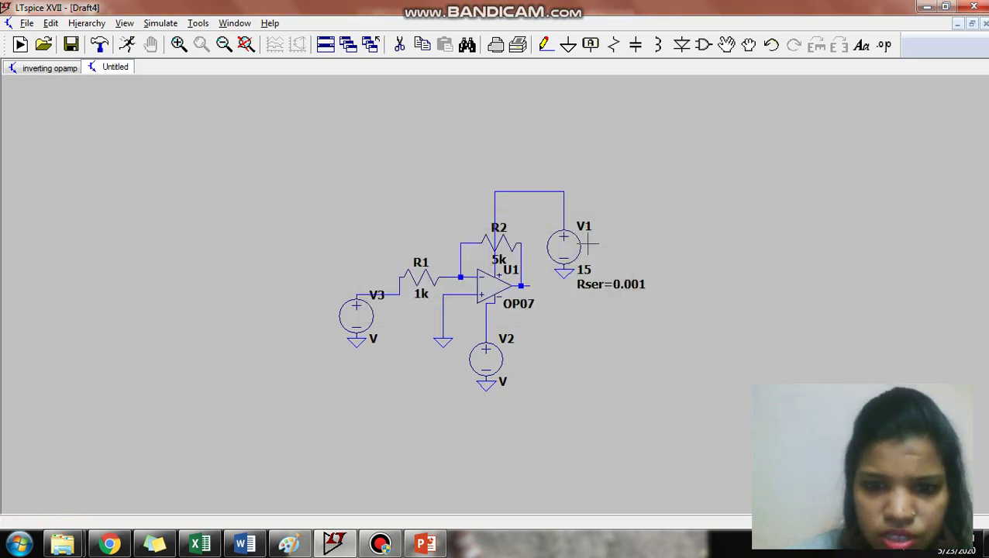
Step: Give V2 a DC value of -15 V and a series resistance of 0.001 Ω
right_click(508, 358)
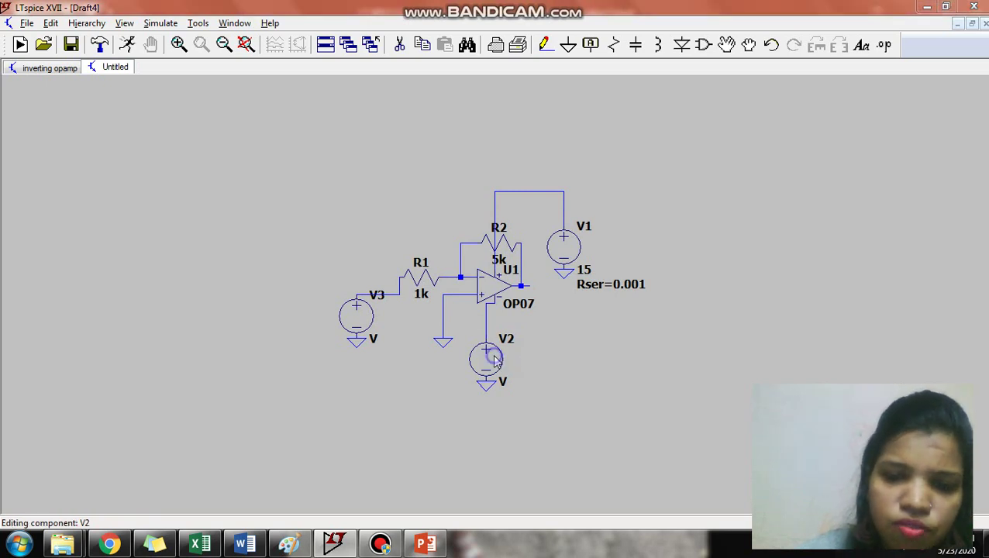
type("-")
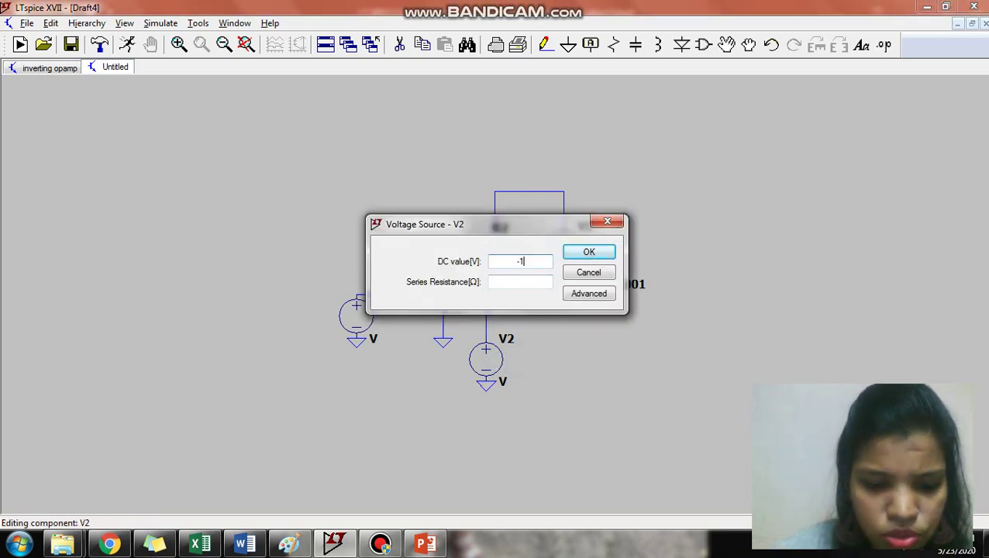
type("15")
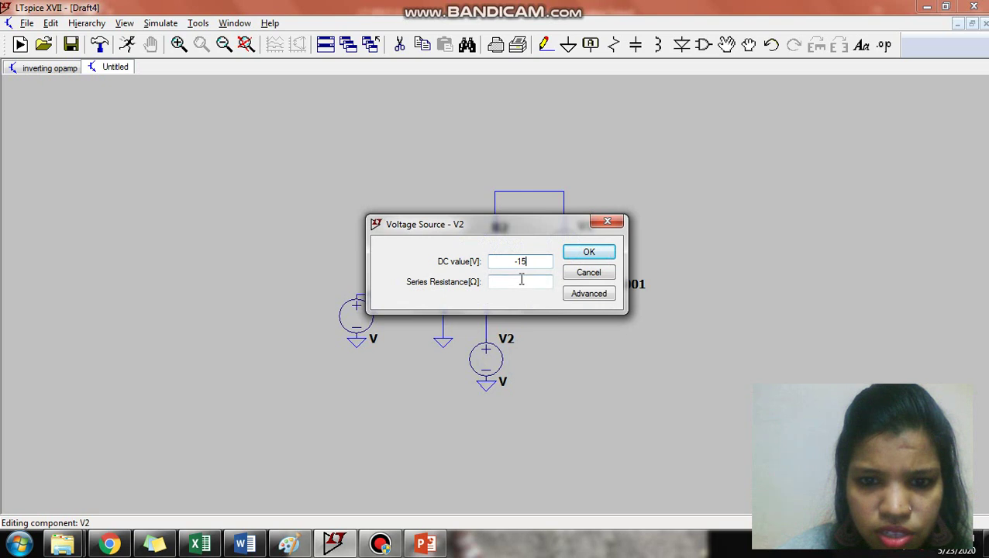
left_click(521, 280)
type(".001")
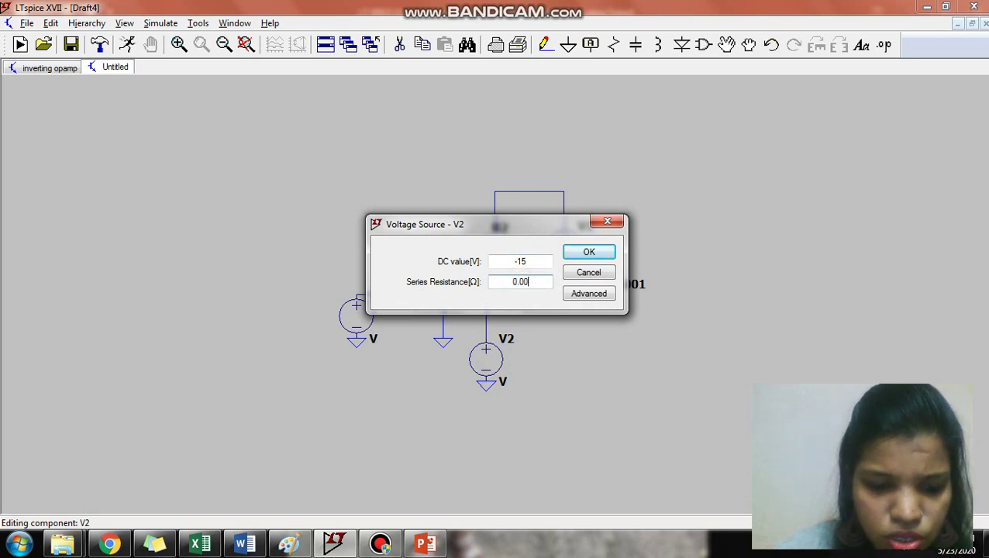
left_click(588, 252)
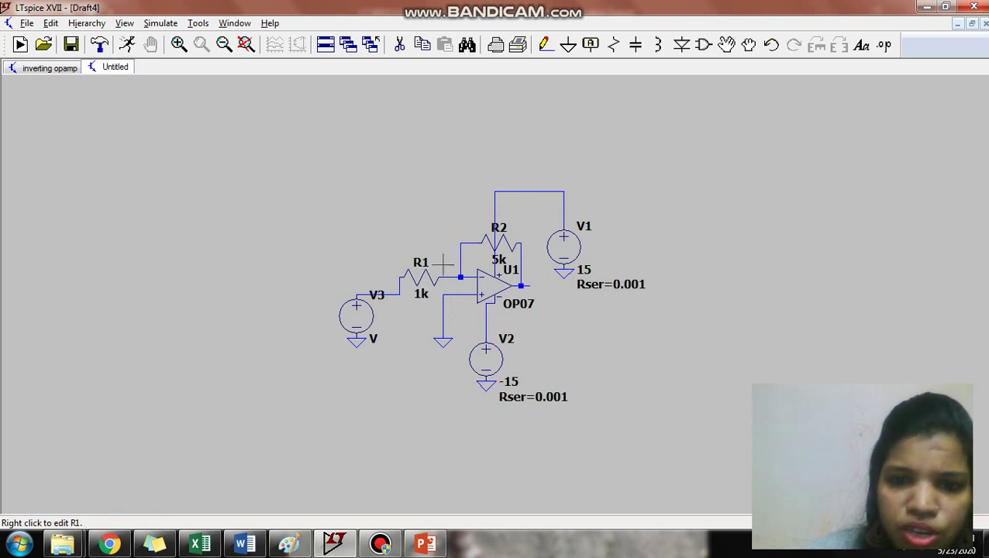
Step: Make V3 a SINE source with 0 V offset, 10 V amplitude, 50 Hz, and Rser 0.001
right_click(366, 313)
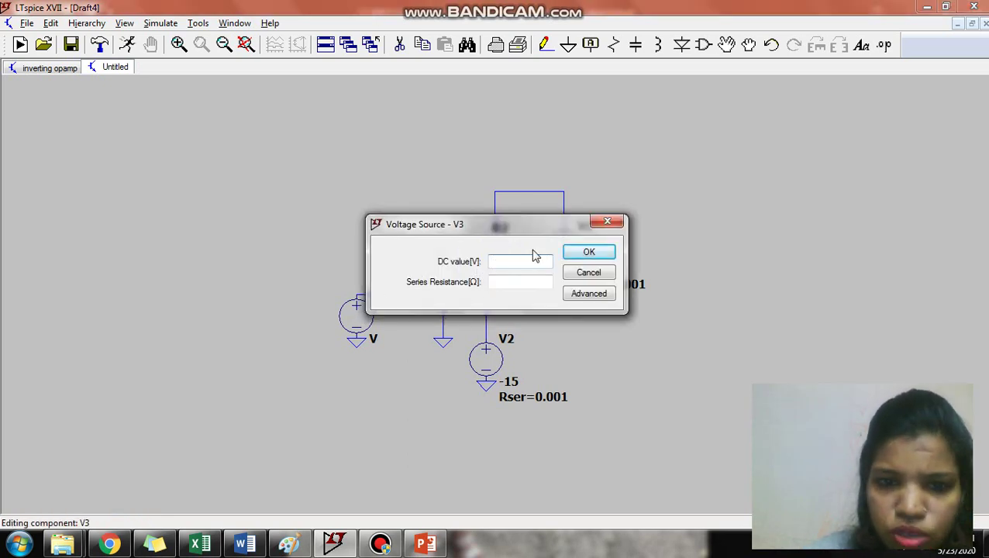
left_click(589, 294)
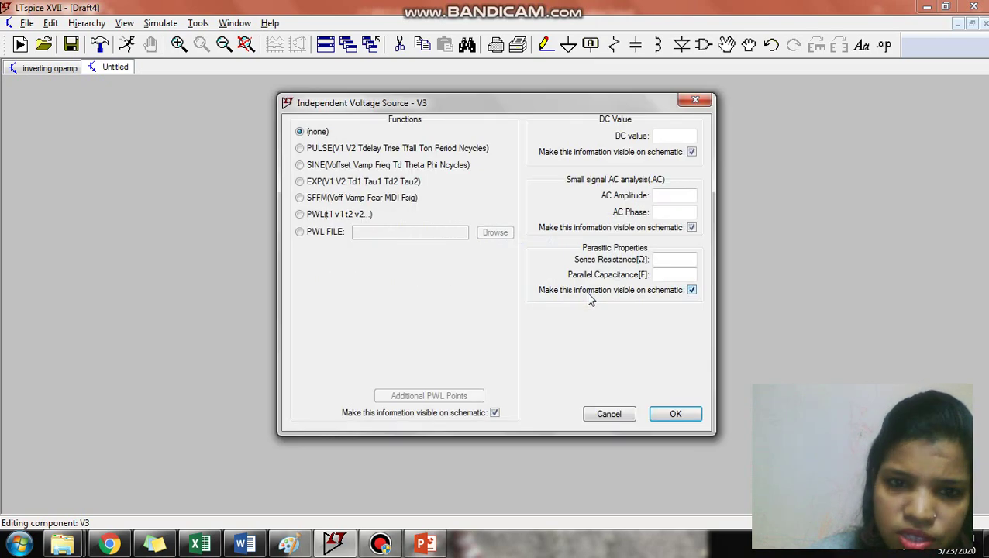
left_click(300, 165)
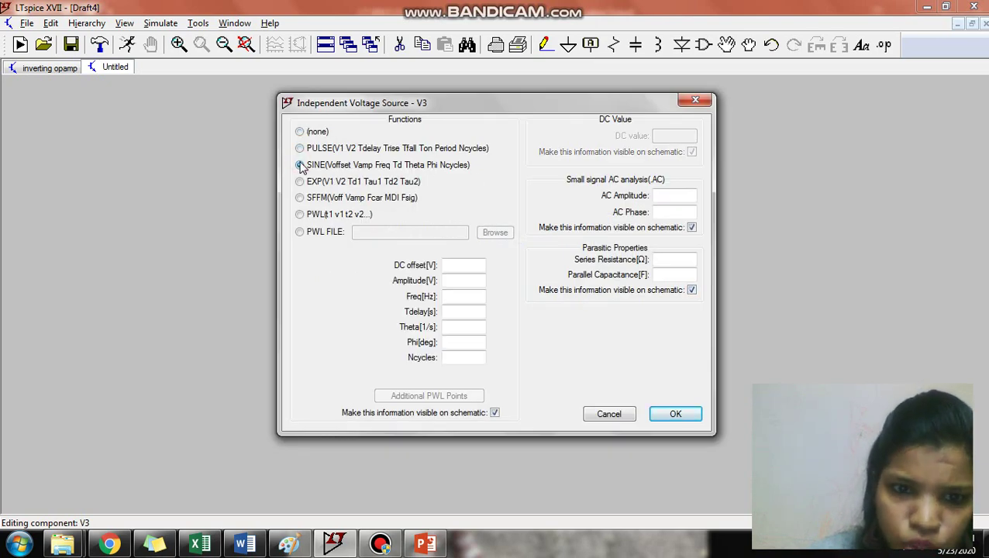
left_click(448, 265)
type("0")
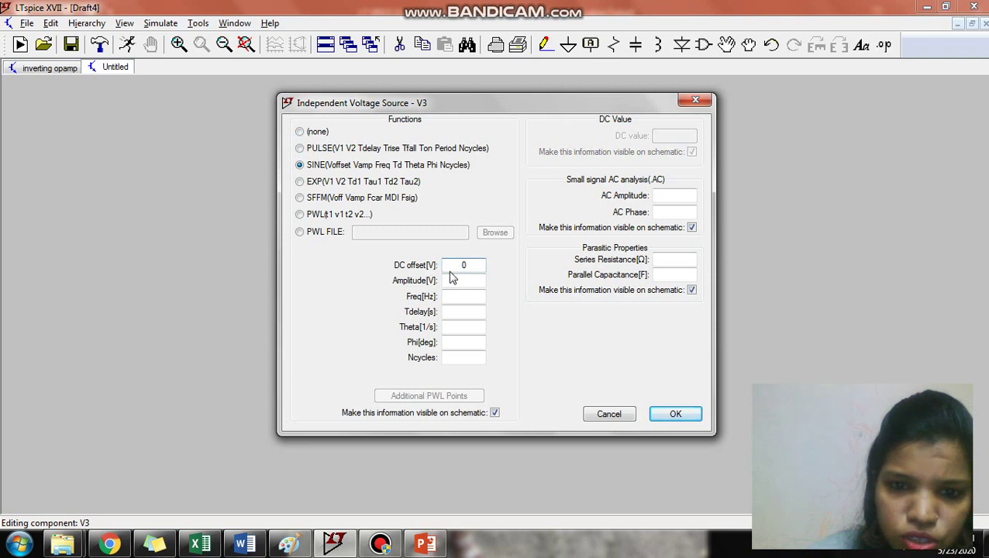
left_click(454, 279)
type("10")
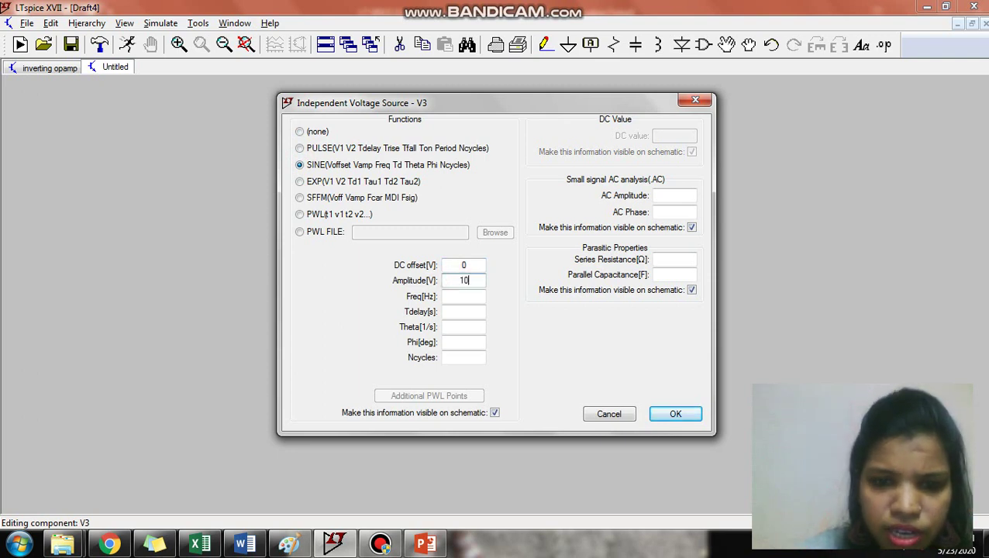
left_click(448, 296)
type("50")
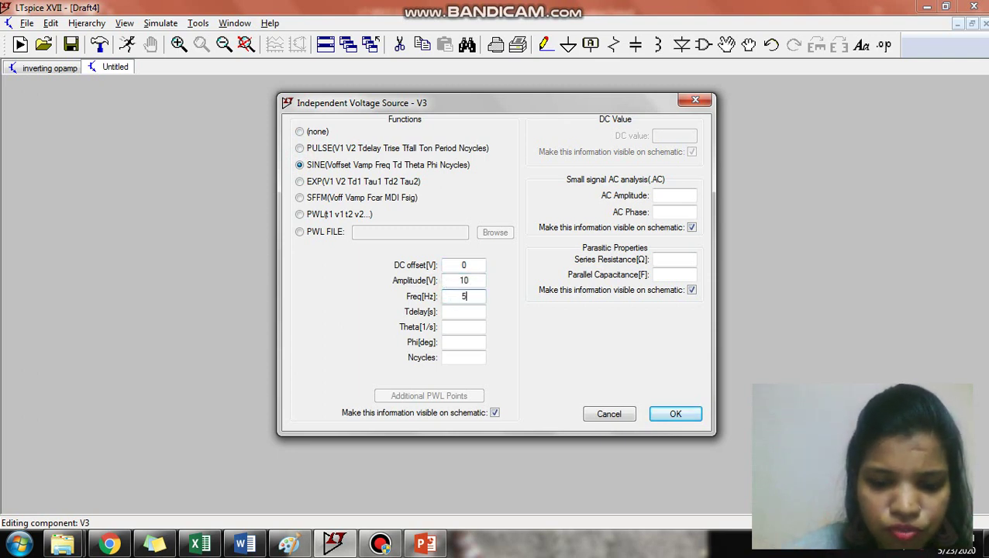
left_click(672, 259)
type("0")
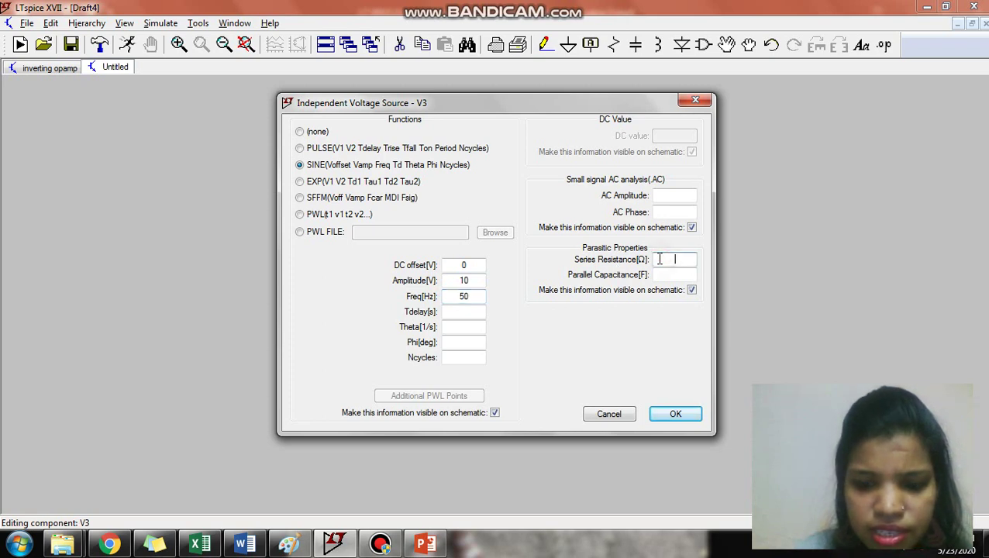
type(".00")
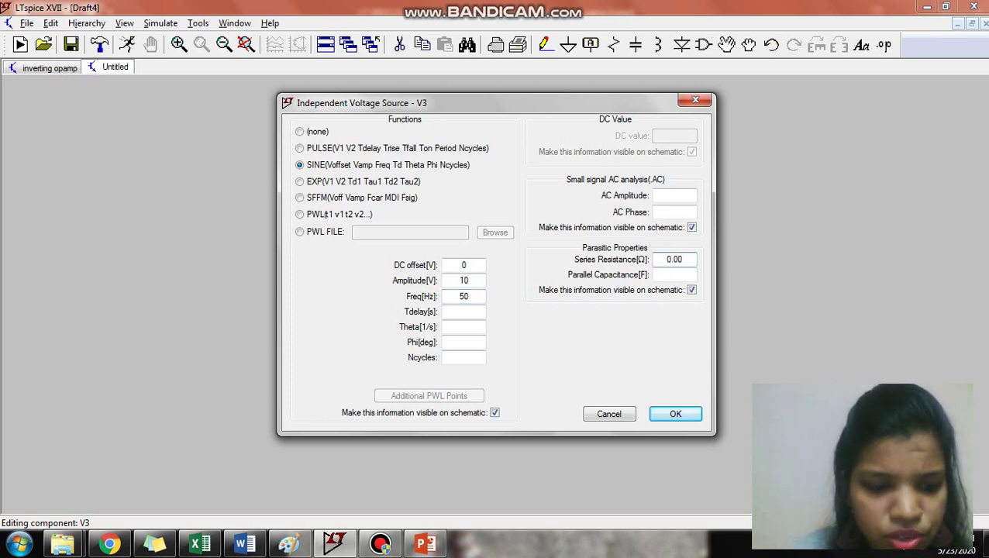
type("1")
left_click(671, 414)
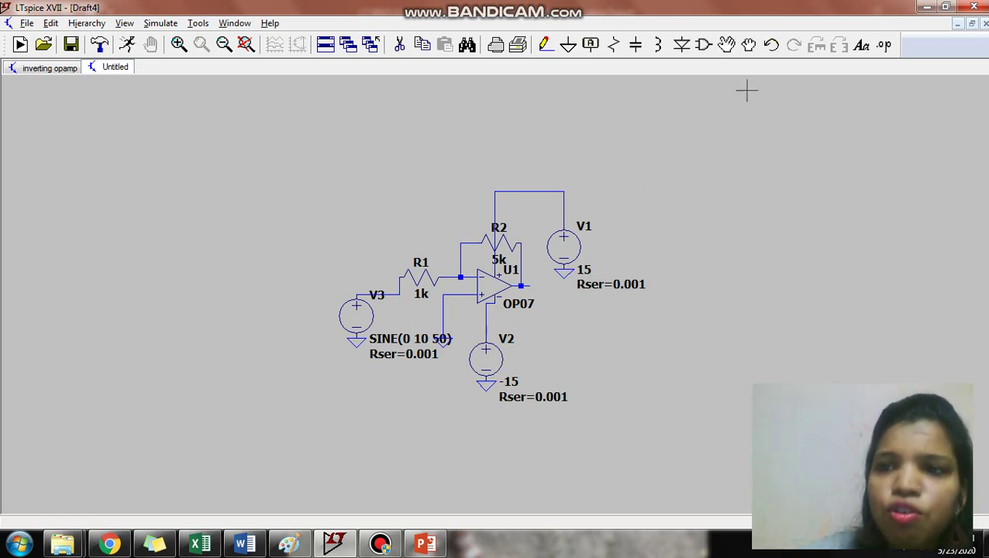
Step: Add the SPICE directive '.tran 0 0.1 0.001' and place it left of V3
left_click(884, 45)
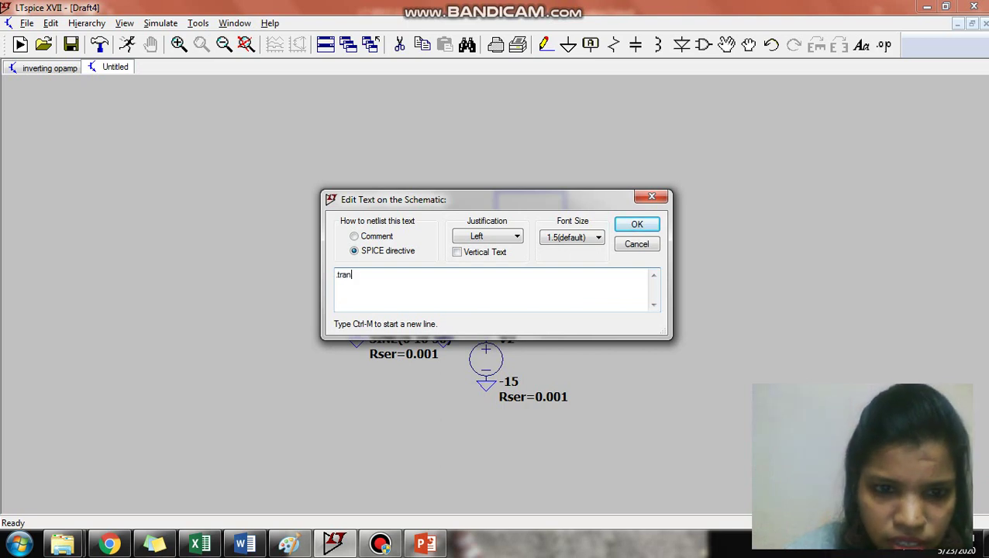
type(" 0 0.")
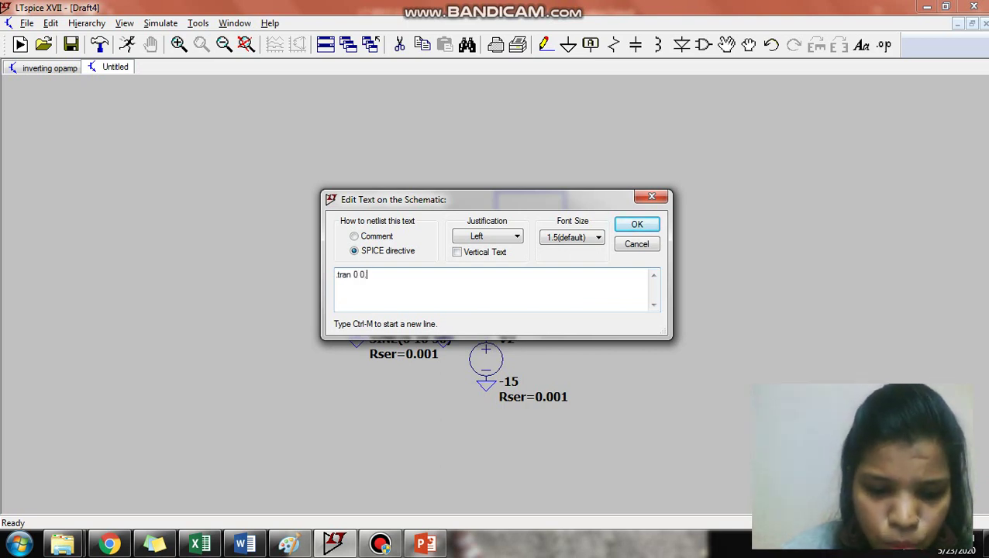
type("1 0.00")
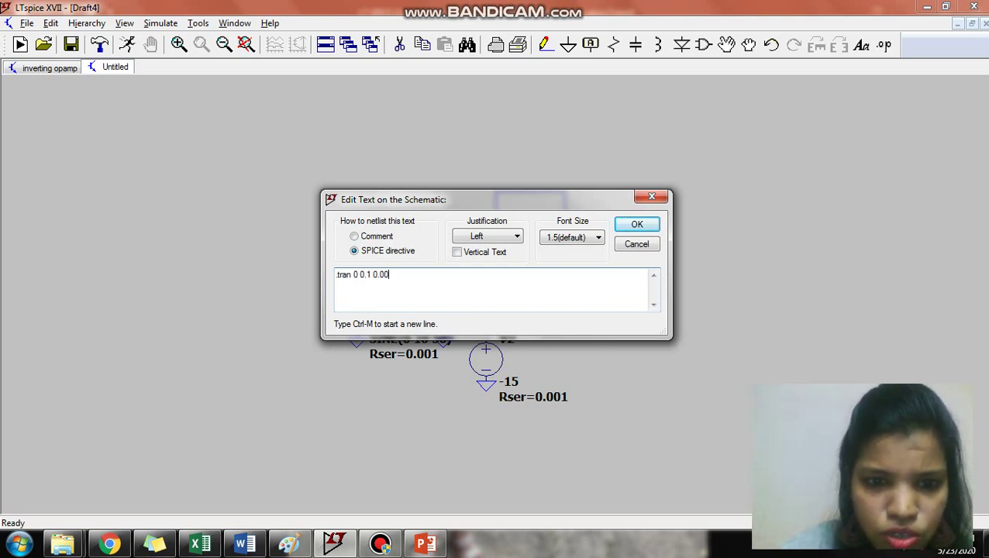
type("1")
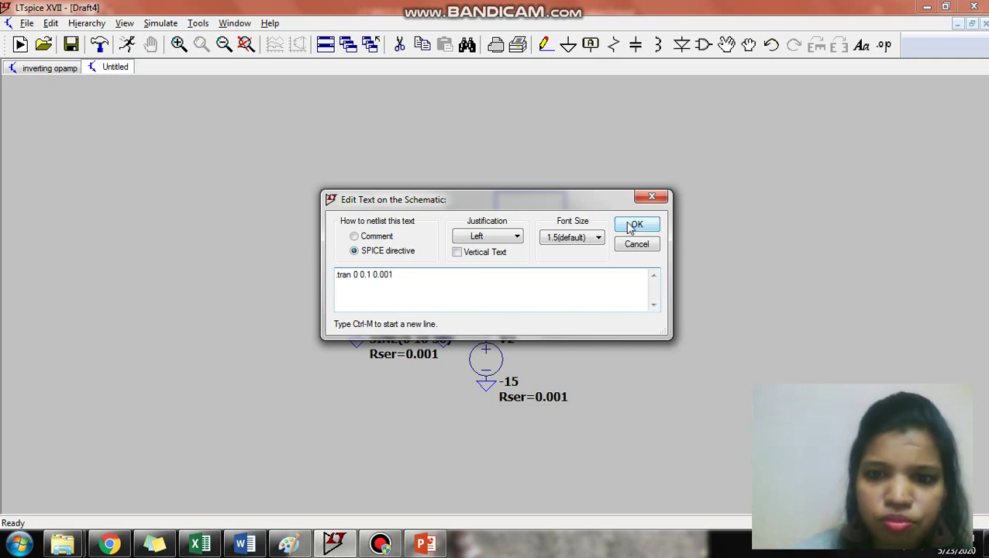
left_click(635, 227)
left_click(230, 323)
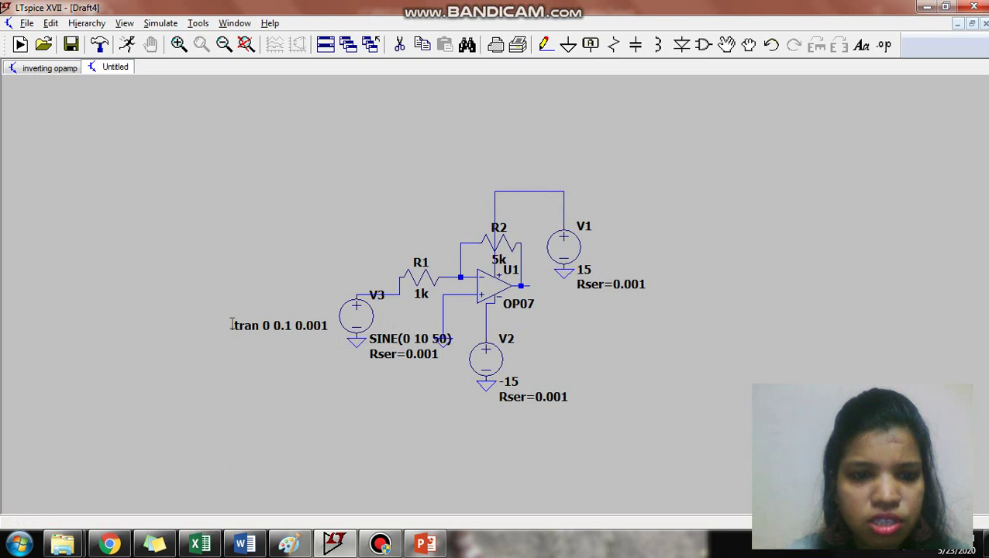
Step: Run the transient simulation, close the inverting opamp schematic, and maximize the Draft4 window
left_click(127, 45)
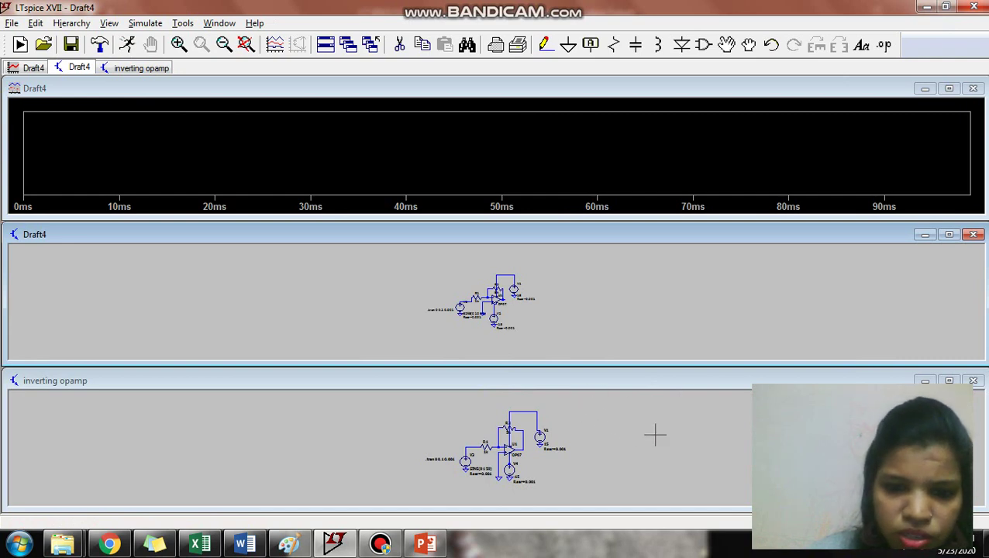
left_click(973, 381)
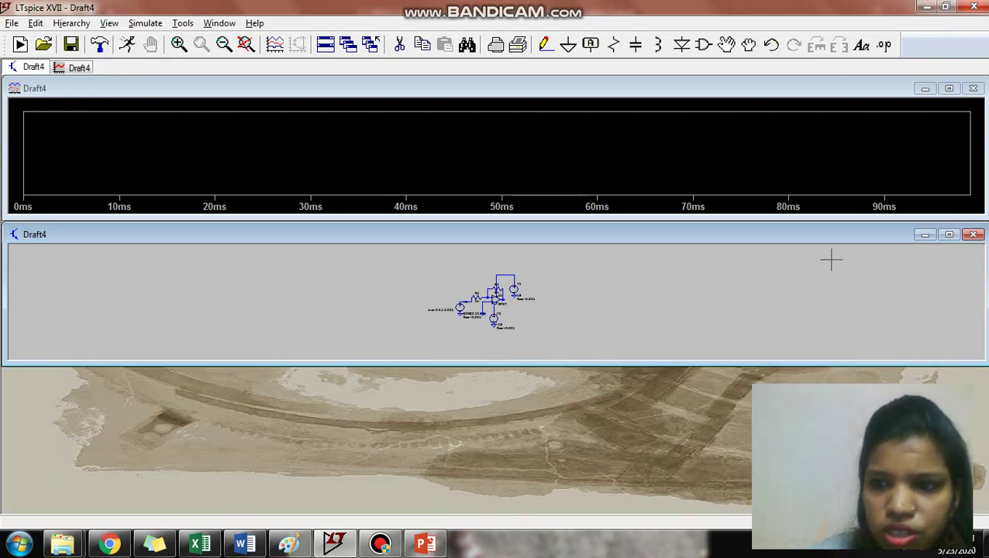
left_click(948, 235)
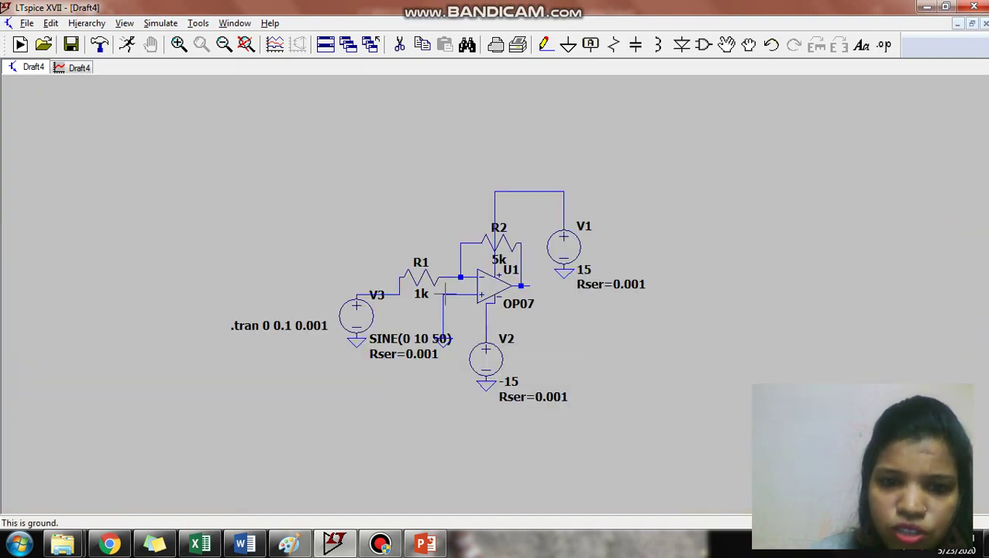
Step: Rerun the simulation and probe the N004 input and N003 output nodes
left_click(127, 44)
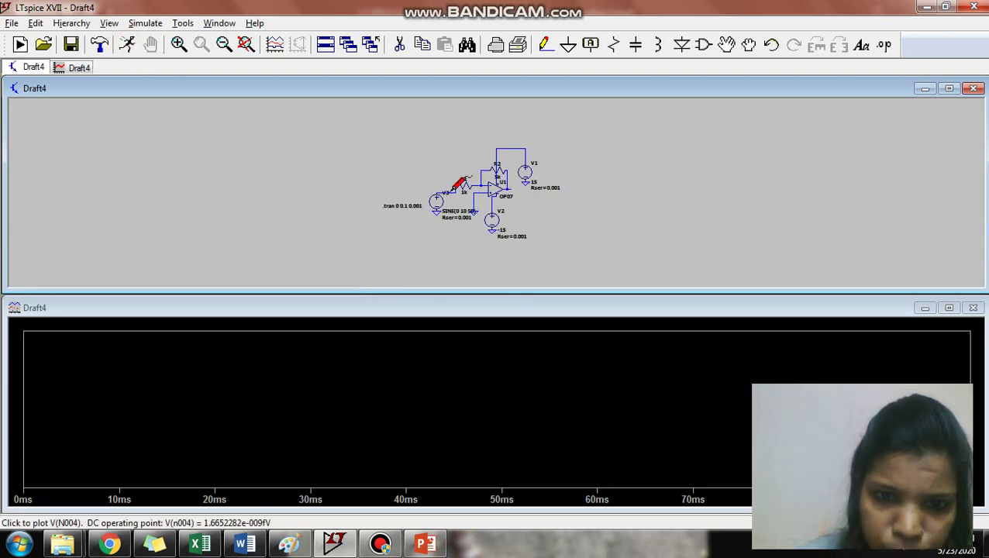
left_click(449, 193)
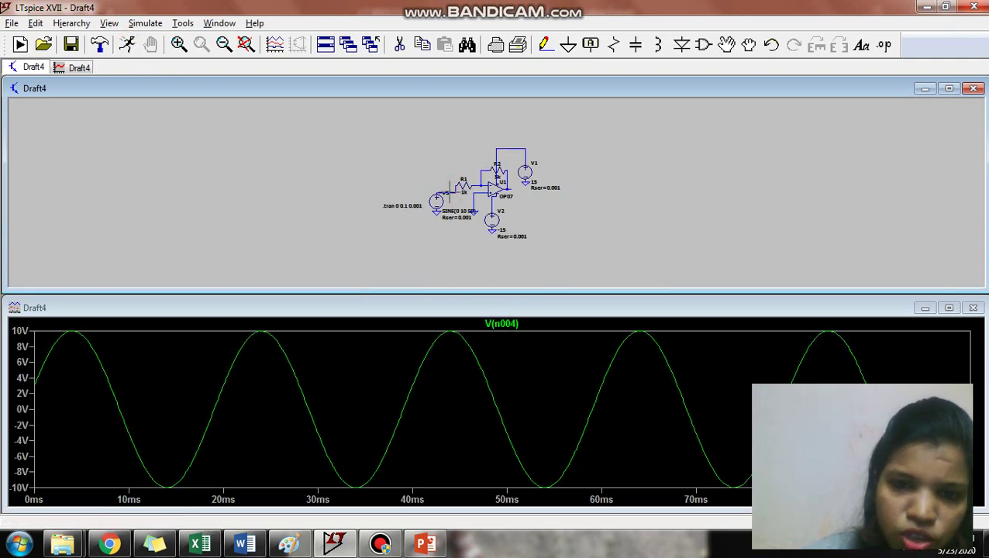
left_click(508, 186)
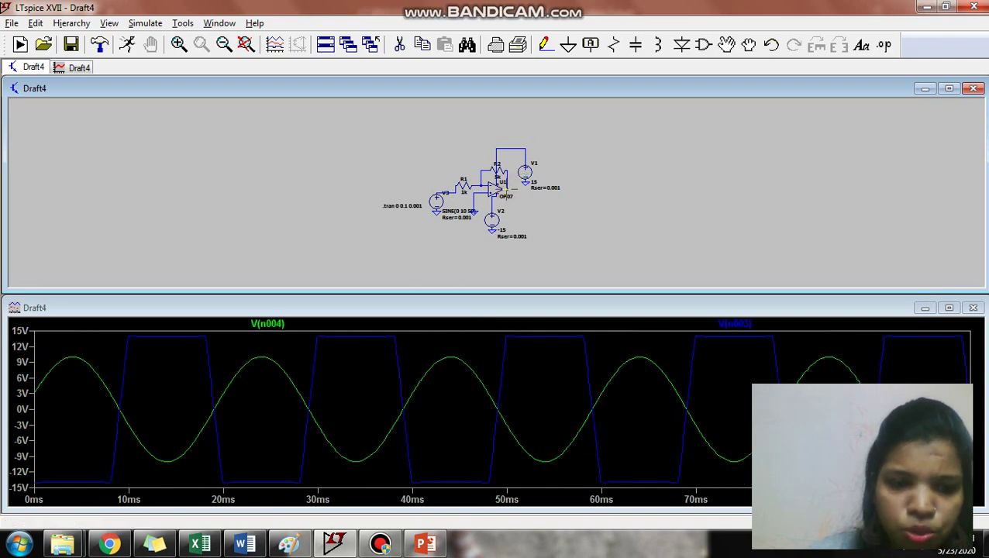